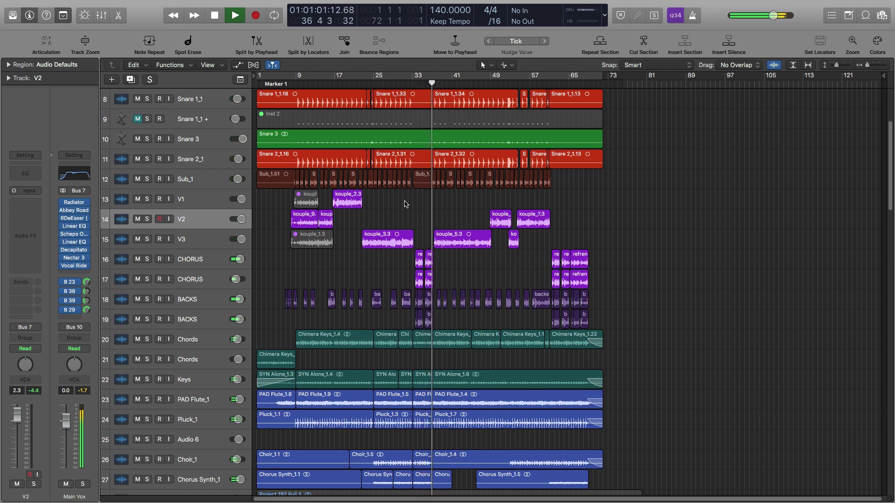
Step: Stop playback and examine the Radiator plug-in's input, output and mix settings on the Main Vox channel
key(space)
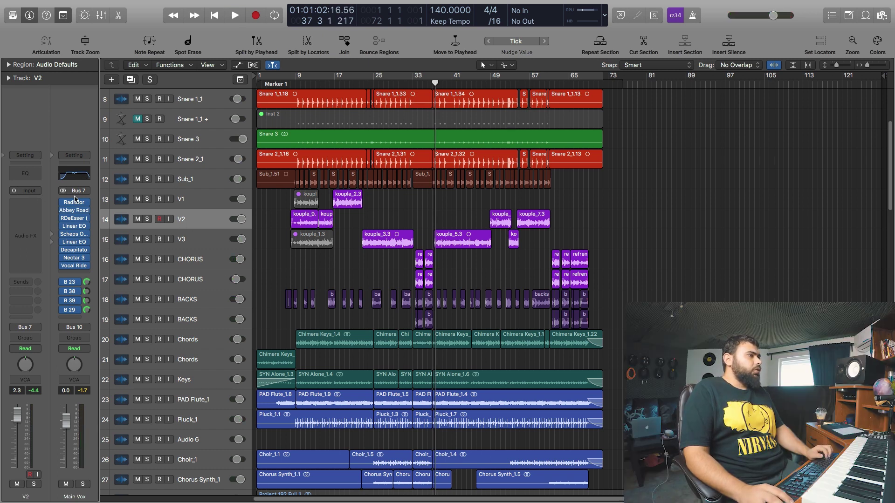
click(69, 210)
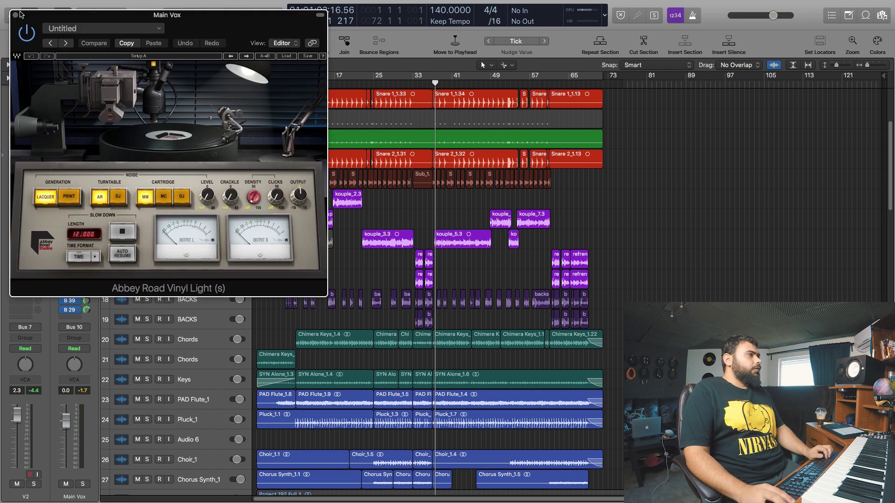
click(15, 15)
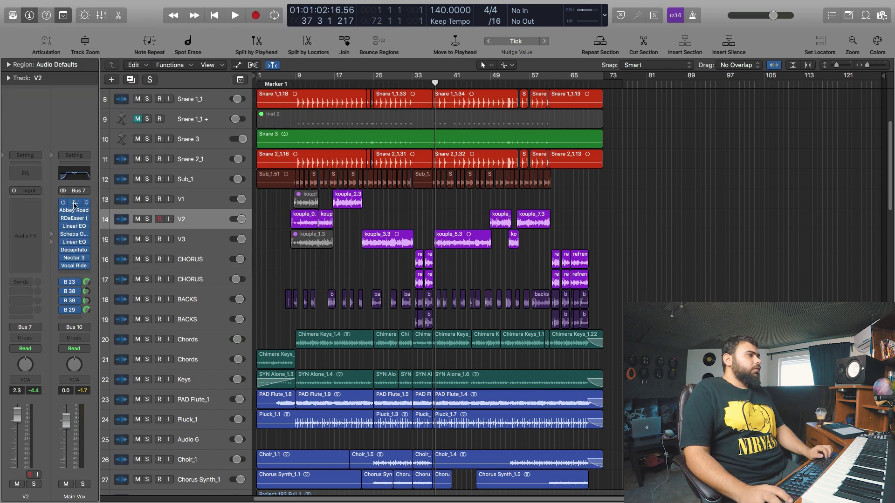
click(74, 204)
drag(241, 36, 364, 92)
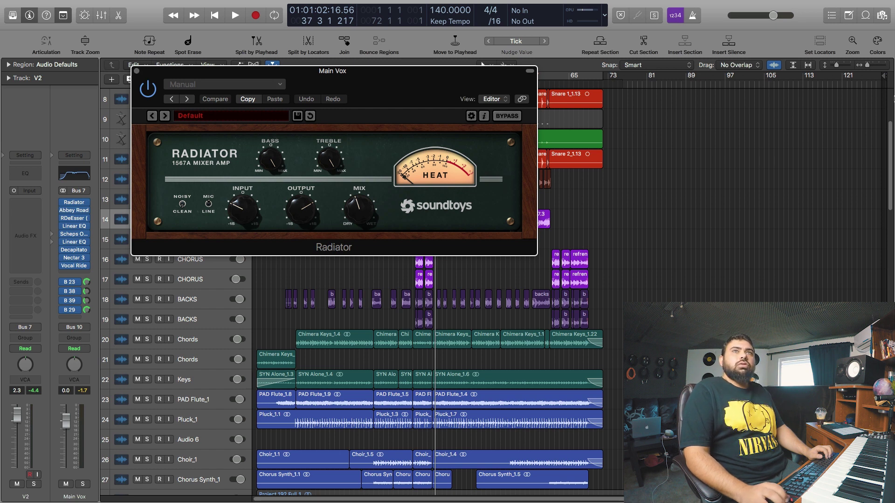
key(super+w)
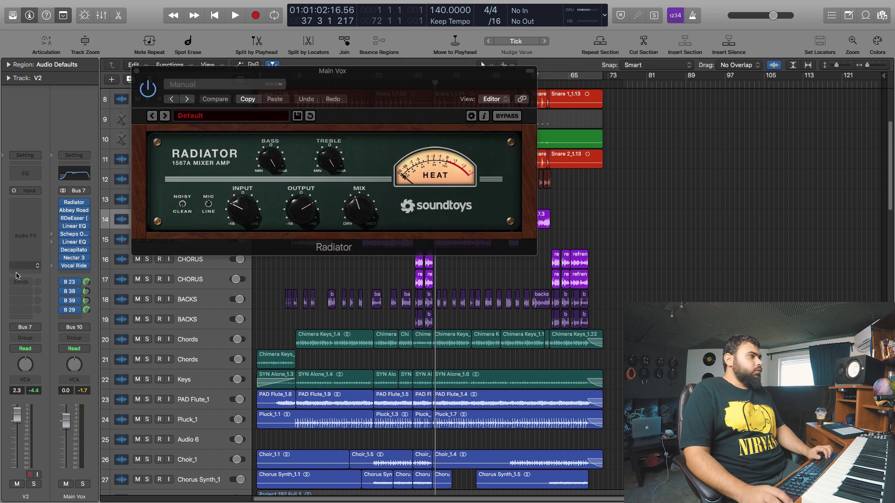
click(136, 71)
Step: Examine the Abbey Road Vinyl Light settings on the Main Vox channel, then close the plug-in
click(75, 212)
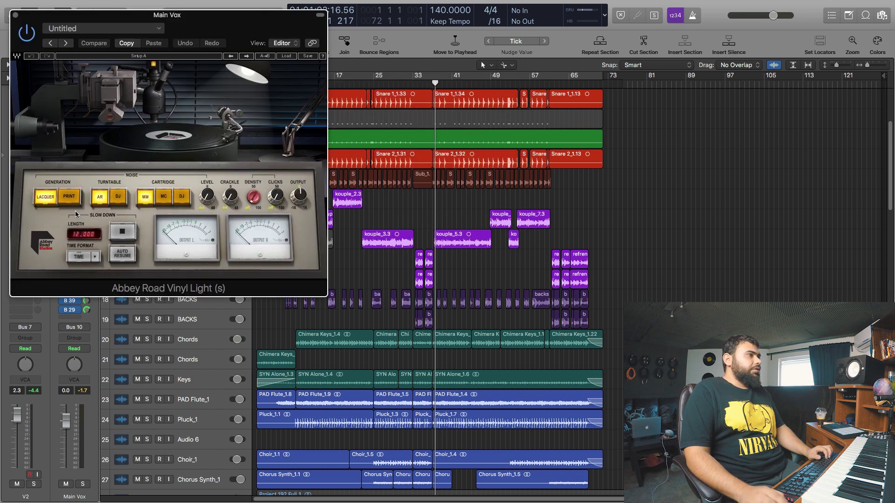
drag(181, 25, 535, 85)
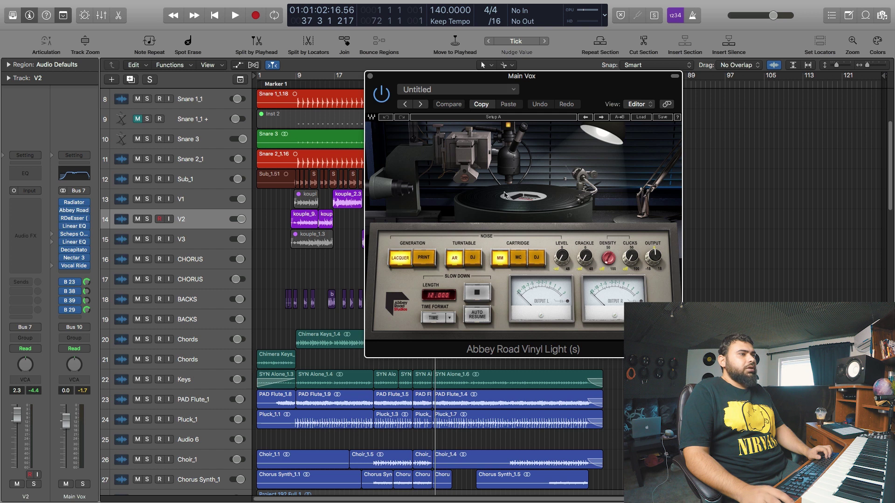
click(369, 76)
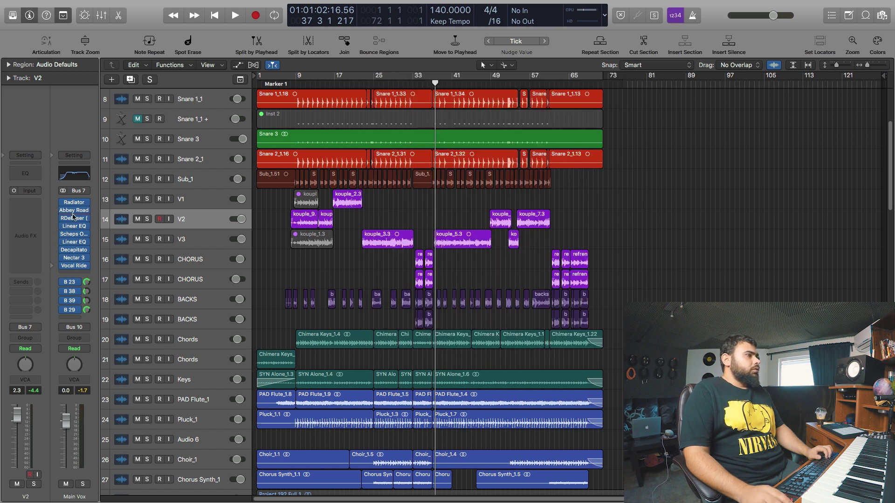
Step: Play the song with the RDeEsser open on Main Vox to watch its attenuation, then stop and close it
click(73, 218)
drag(124, 26, 345, 123)
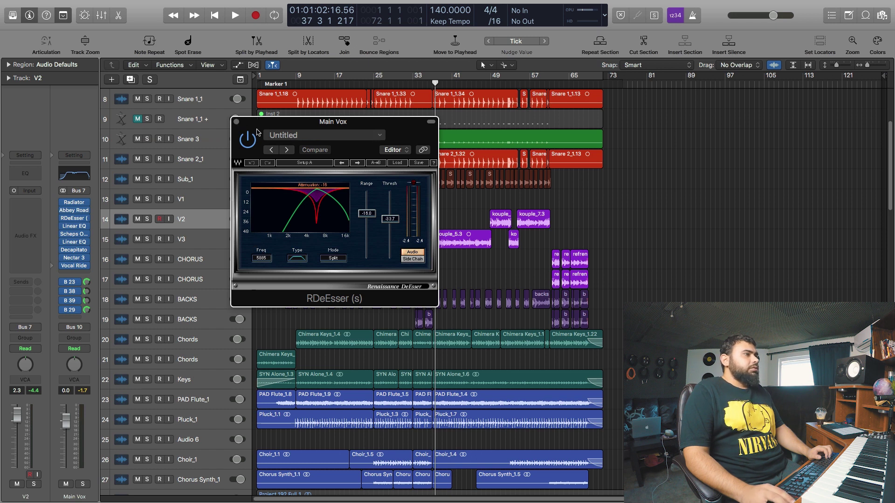
key(space)
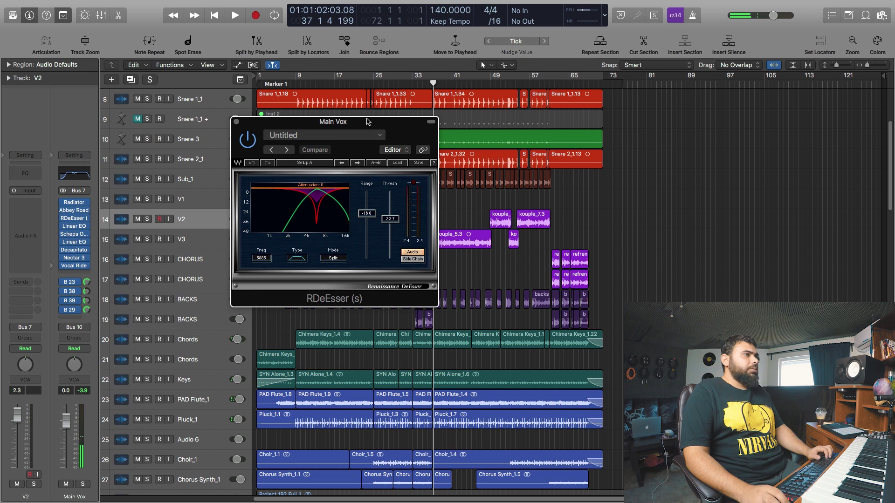
key(space)
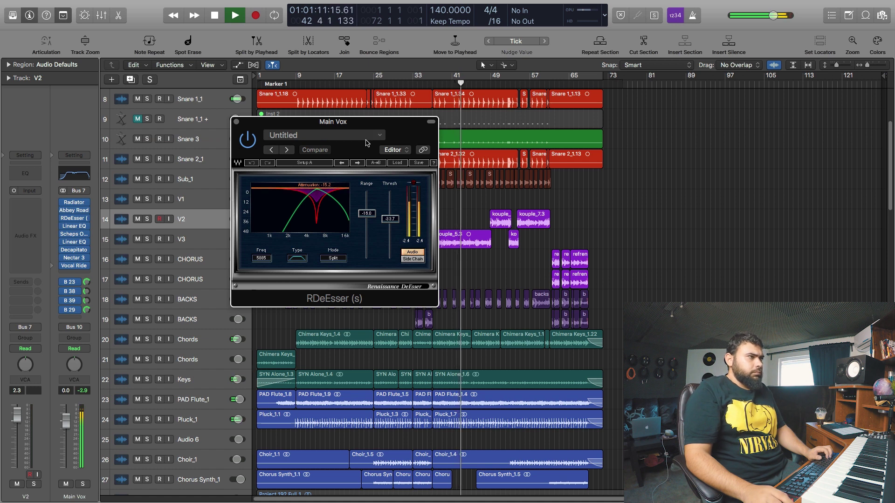
key(space)
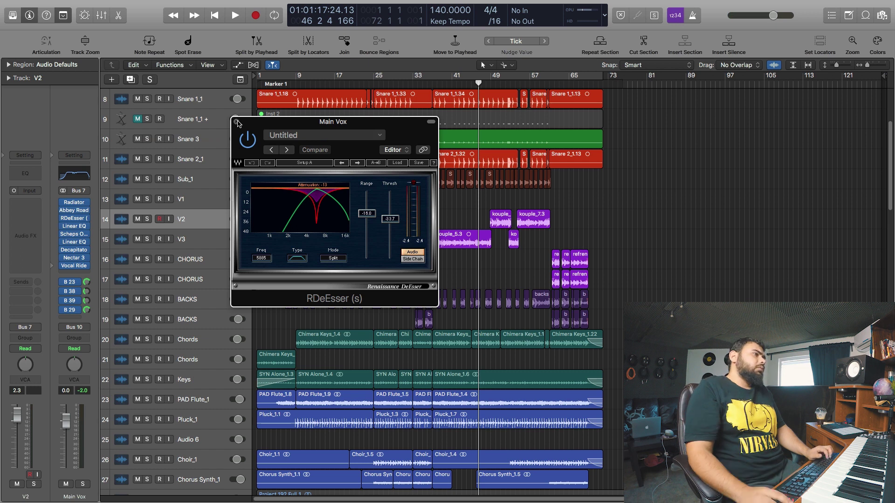
click(236, 122)
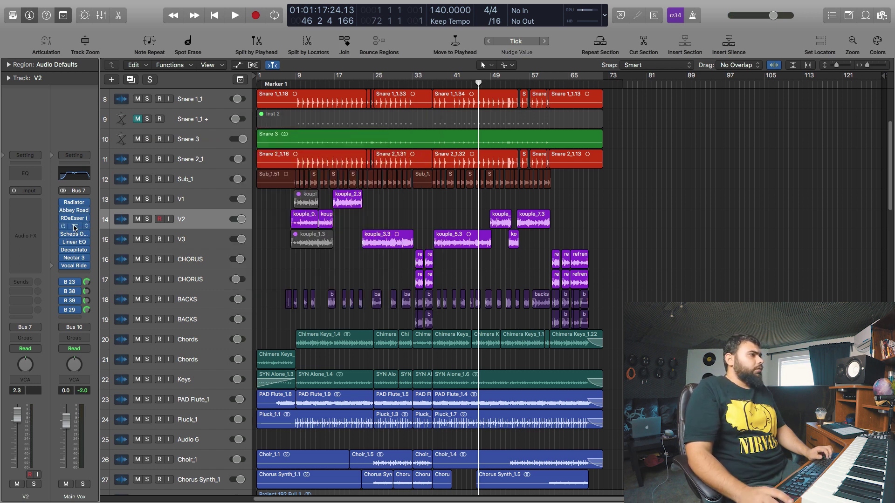
Step: Examine the low cut, the narrow midrange cuts and the high cut in Main Vox's first Linear Phase EQ
click(75, 228)
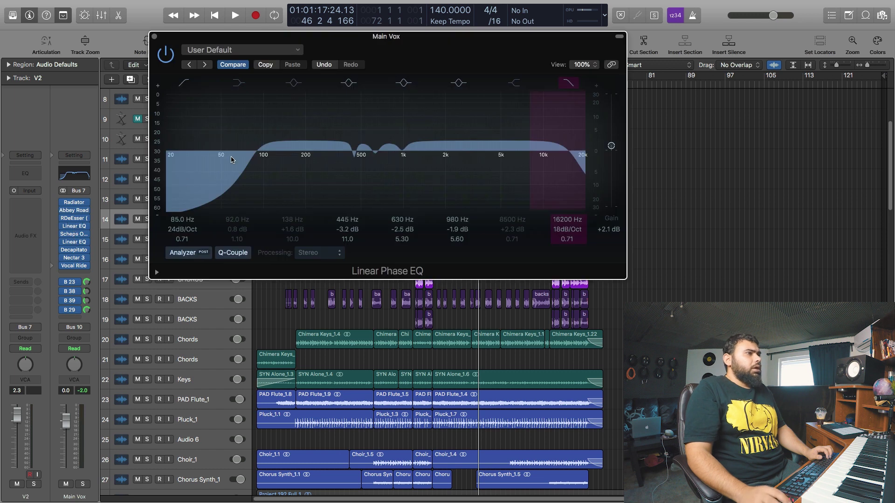
drag(385, 50, 382, 61)
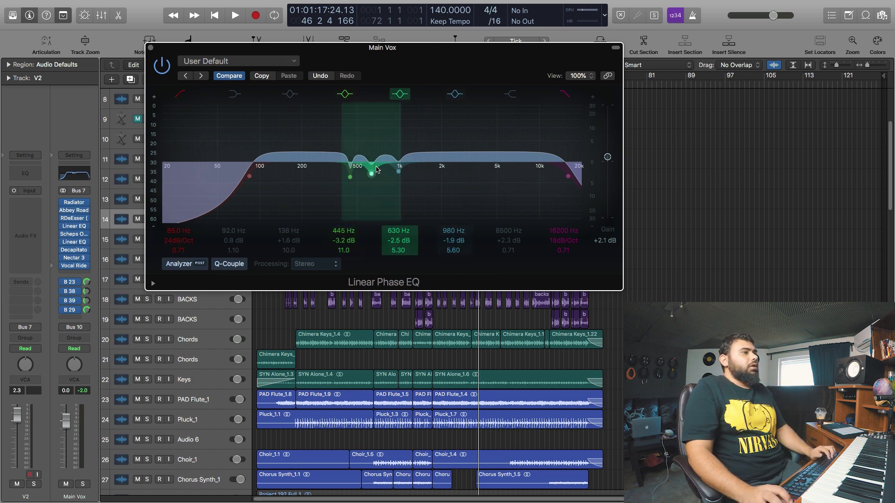
click(356, 182)
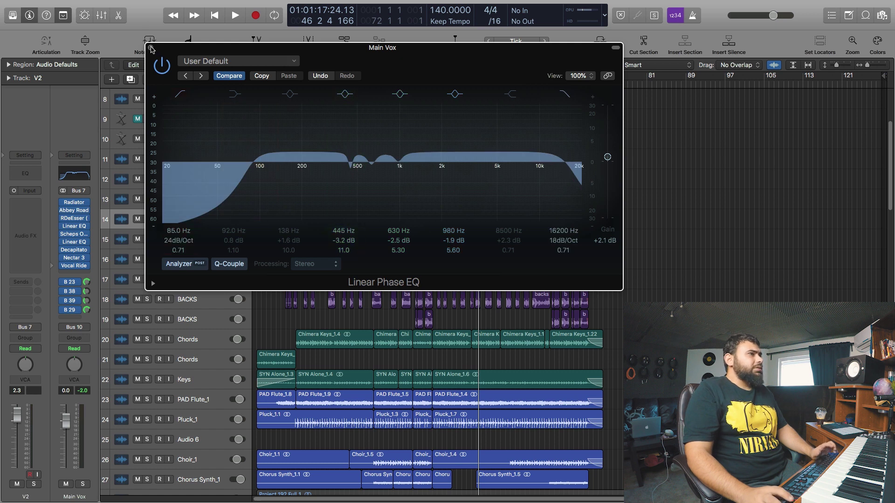
click(150, 48)
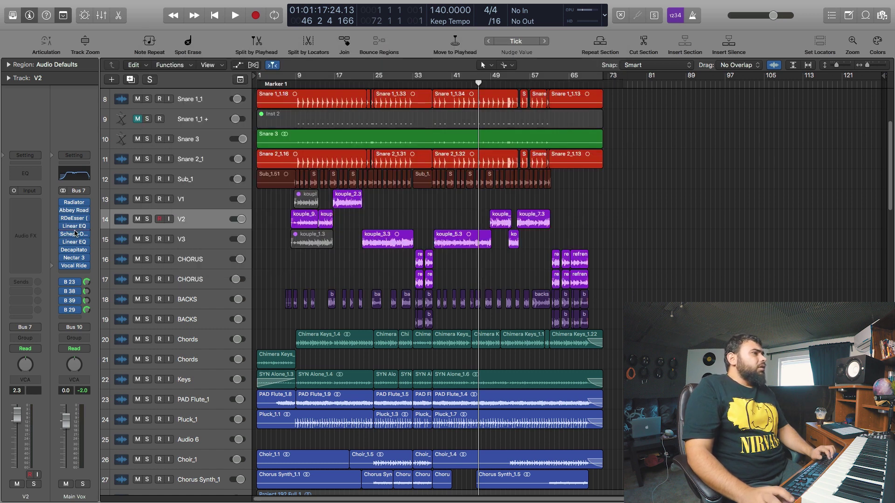
Step: Review the Scheps Omni Channel's compressor mix and its high and low EQ gain on Main Vox
click(75, 234)
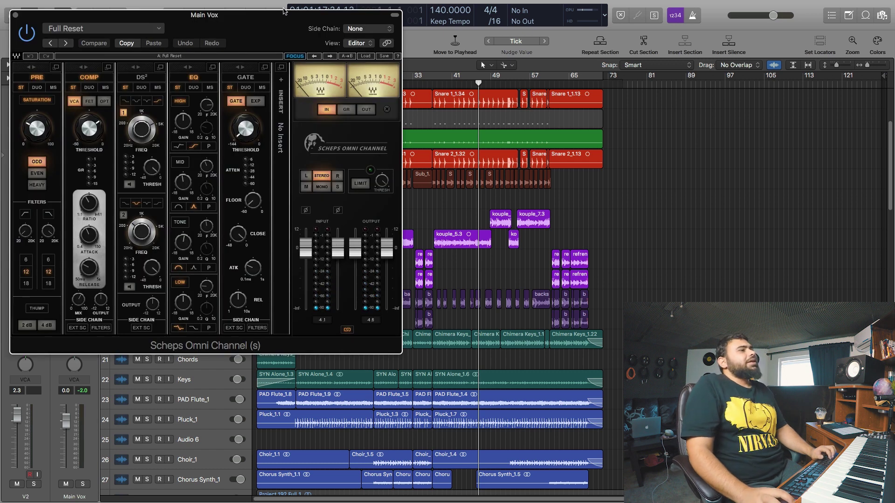
drag(270, 21, 501, 59)
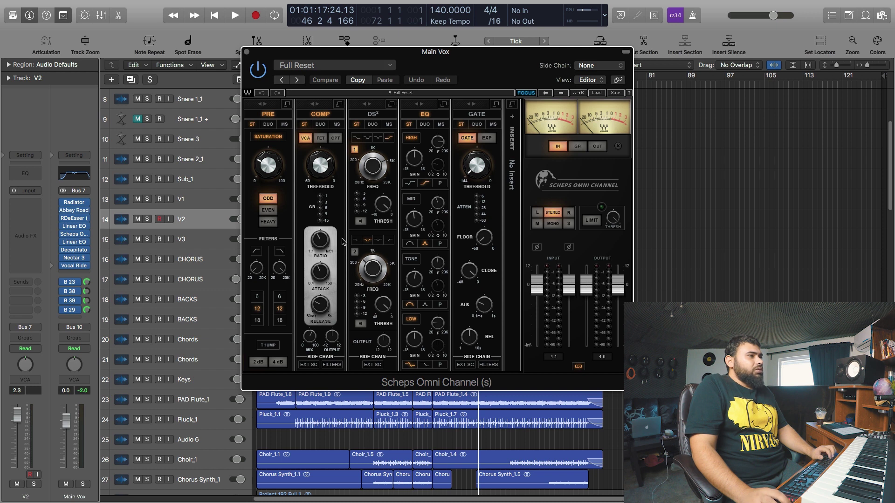
click(312, 338)
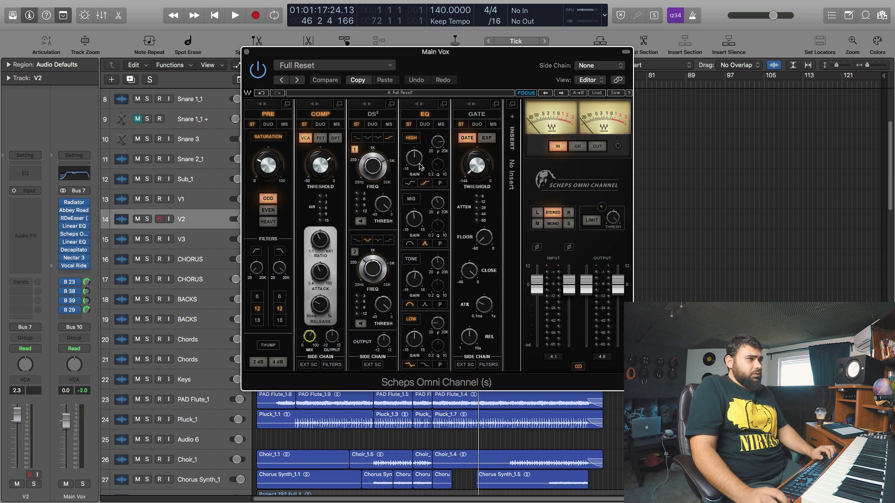
drag(415, 158, 415, 161)
click(415, 339)
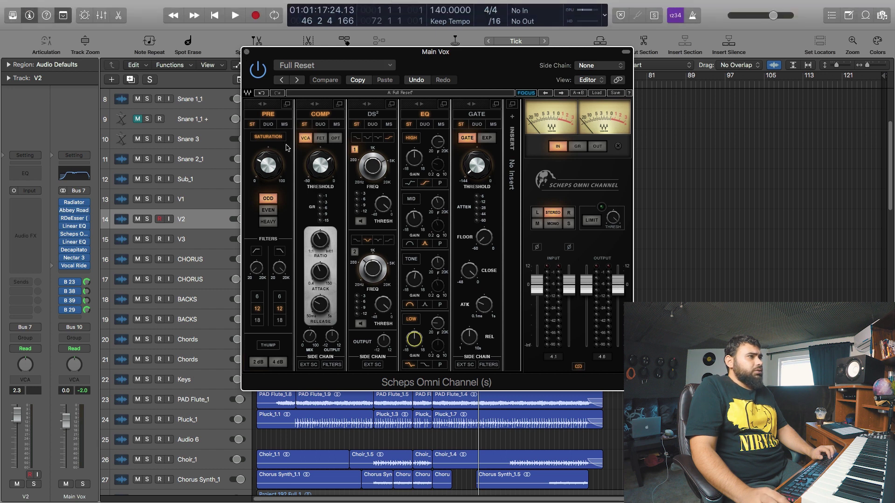
click(247, 52)
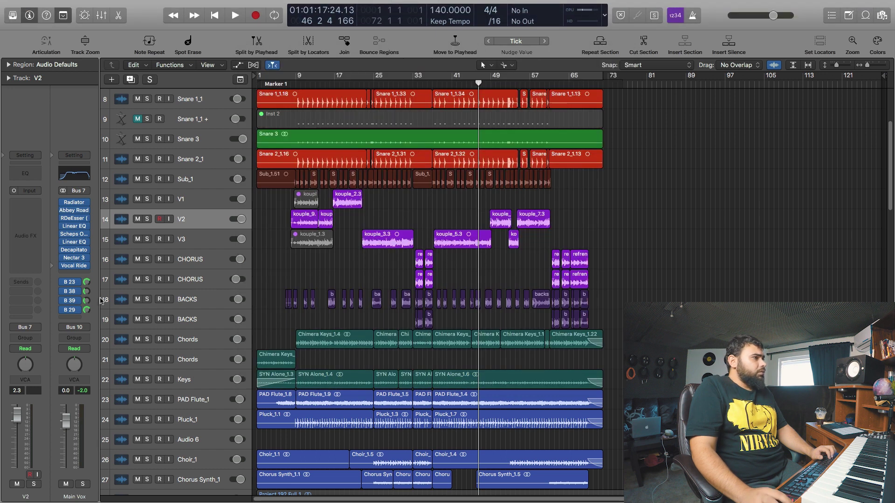
Step: Review the second Linear Phase EQ and the Decapitator saturation settings on the Main Vox channel
click(77, 243)
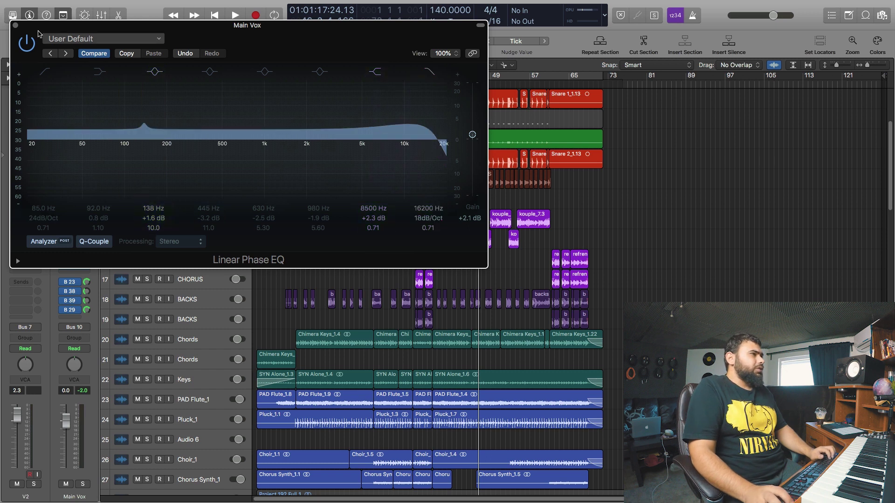
click(15, 25)
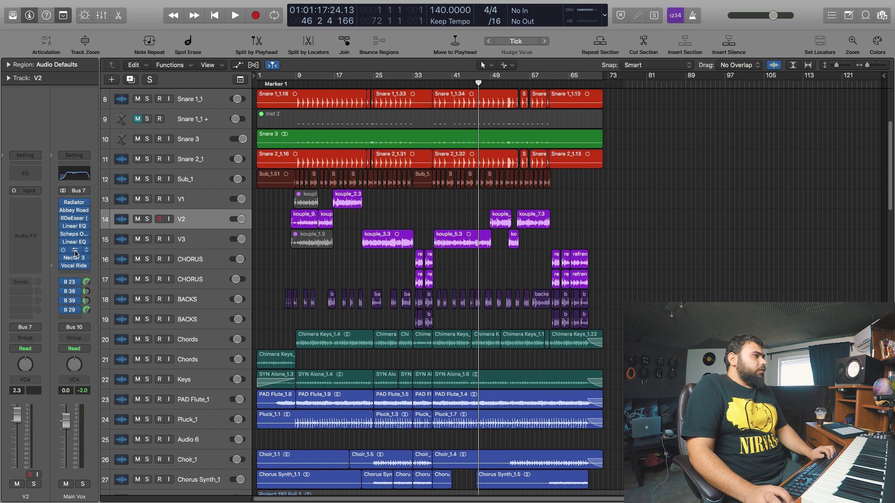
click(76, 250)
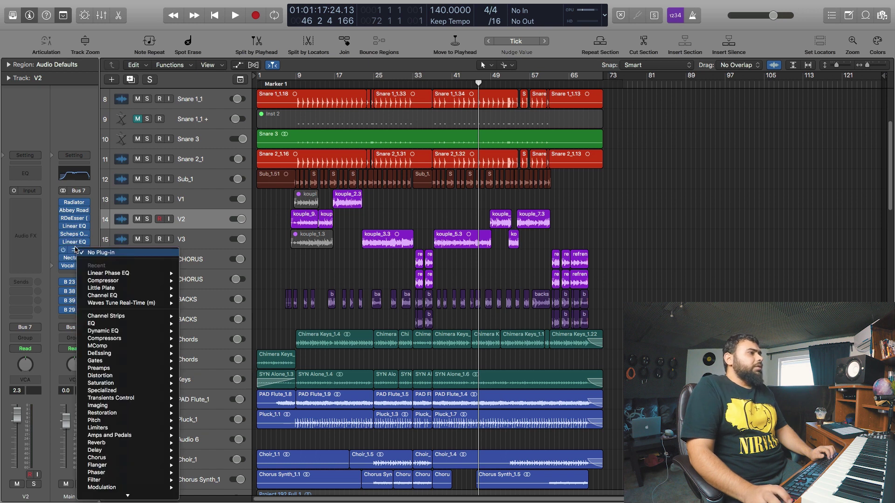
click(75, 249)
click(77, 251)
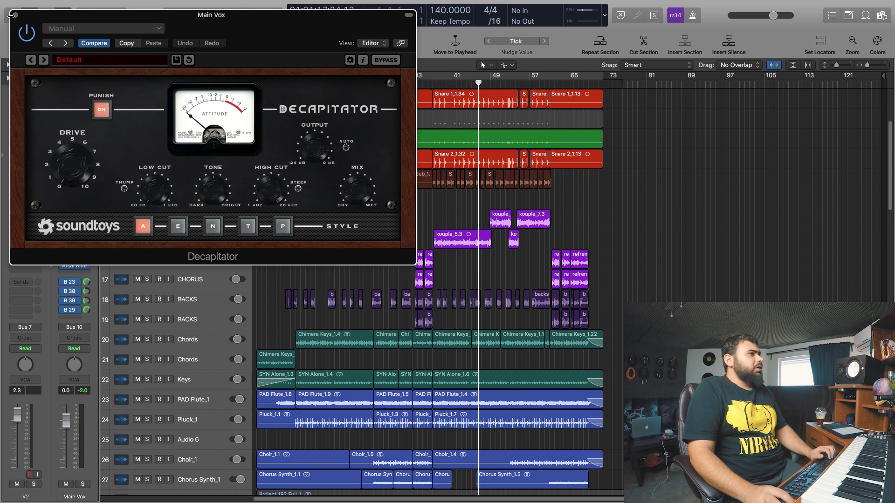
drag(295, 24, 411, 104)
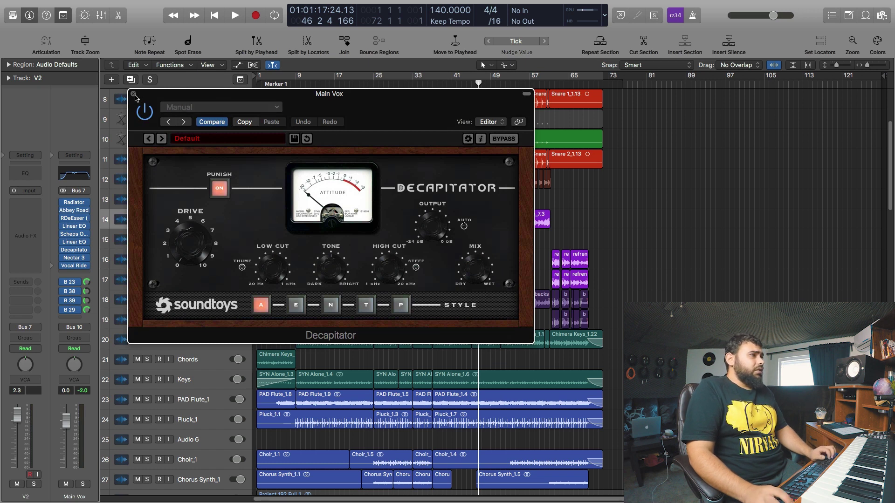
click(134, 95)
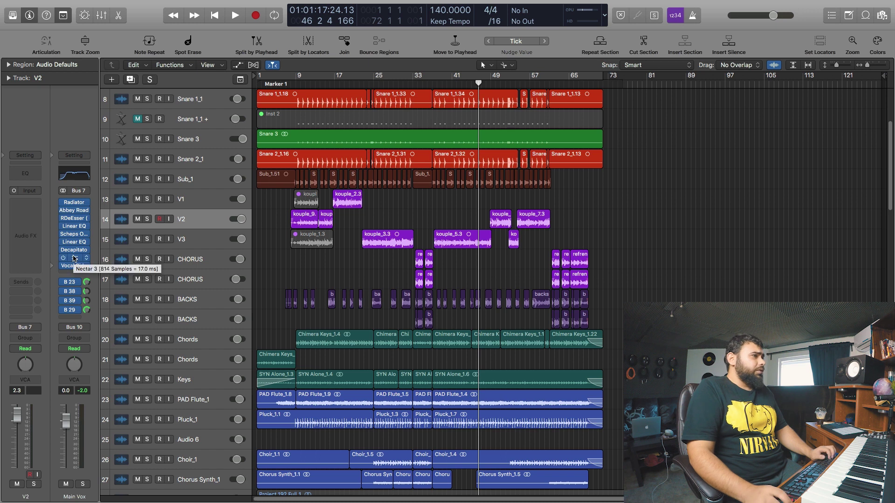
Step: Open Nectar 3 on Main Vox and look through its EQ 1, De-esser and EQ 2 modules
click(73, 259)
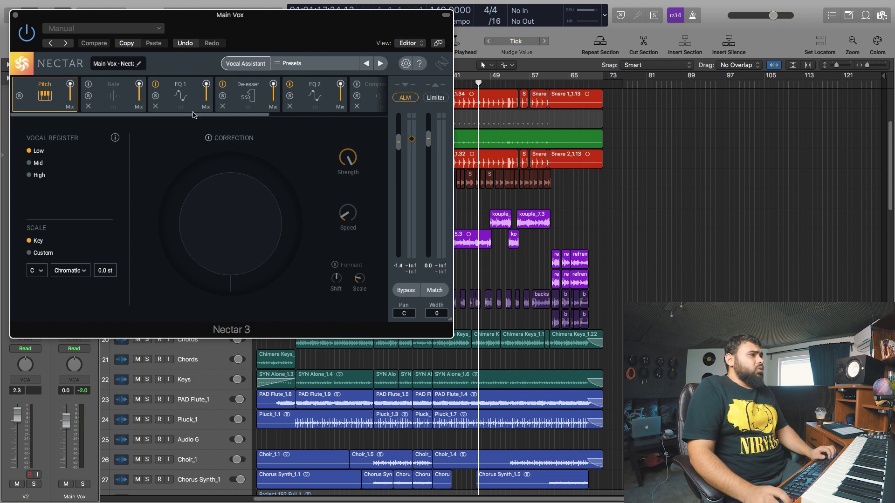
click(194, 88)
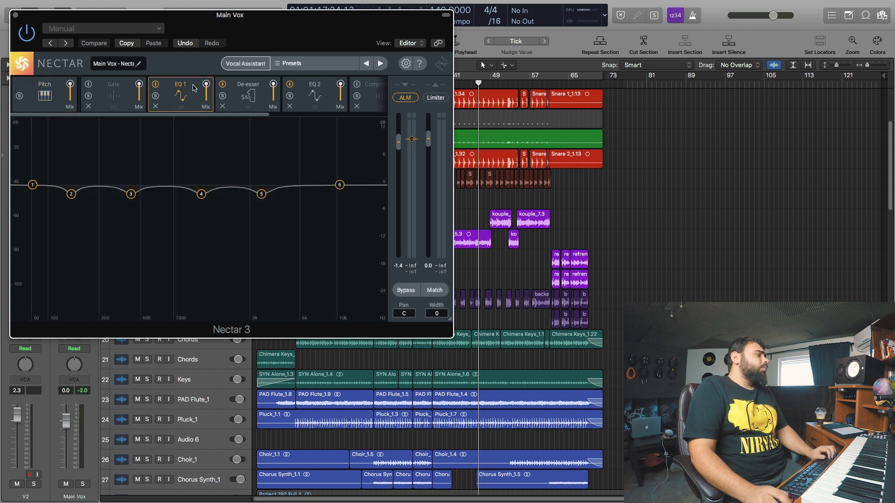
click(251, 98)
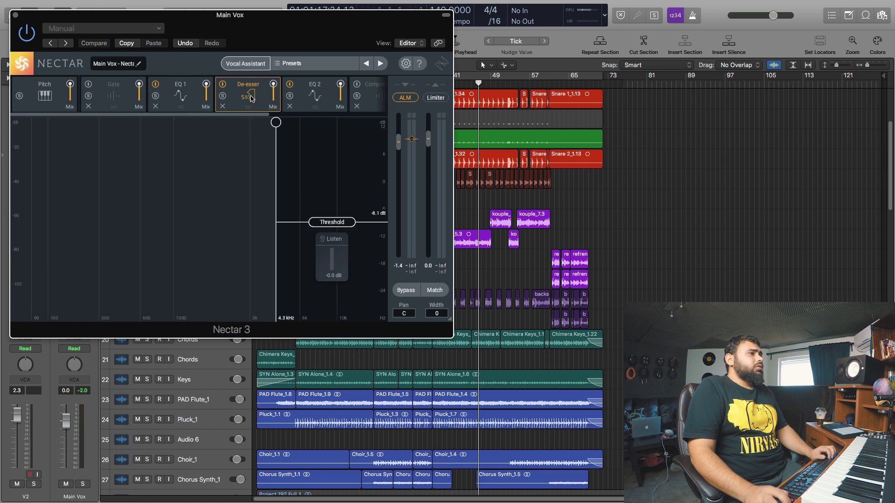
click(290, 85)
click(290, 85)
click(301, 84)
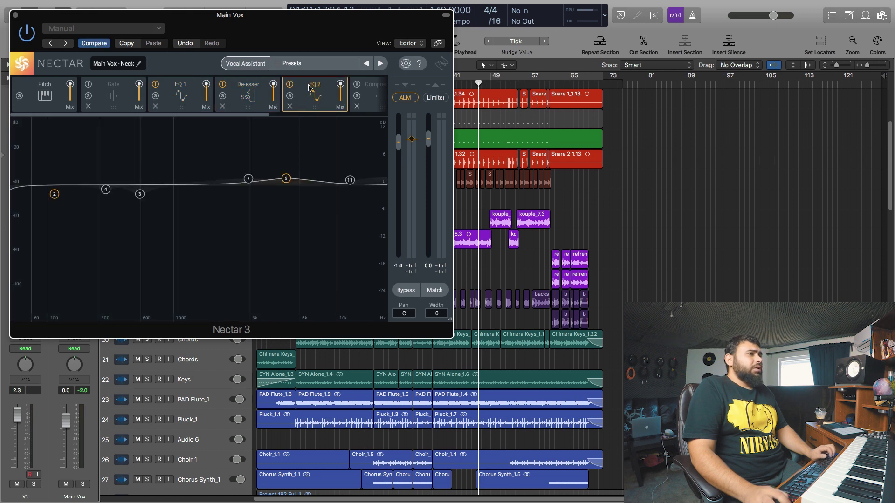
scroll(377, 95, right, 5)
scroll(345, 103, left, 3)
scroll(338, 109, left, 2)
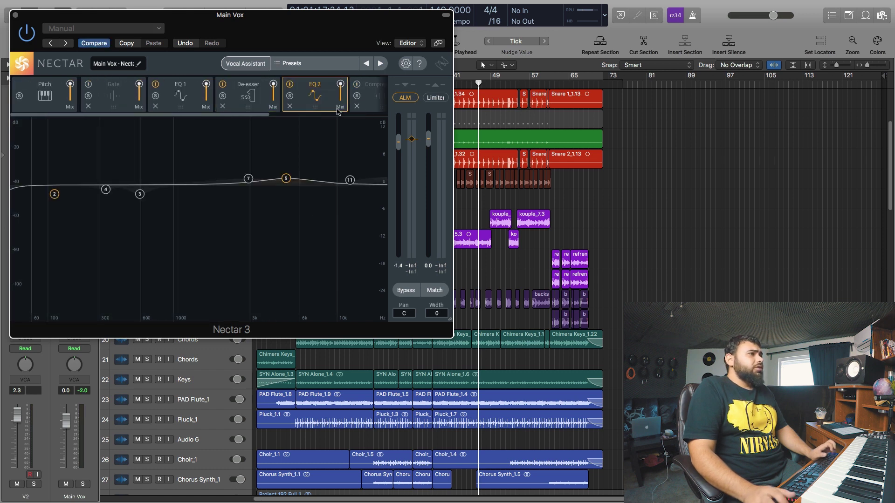
Step: Move the Nectar 3 window clear of the channel strip and revisit its De-esser, EQ 2 and EQ 1 modules
drag(242, 40, 434, 101)
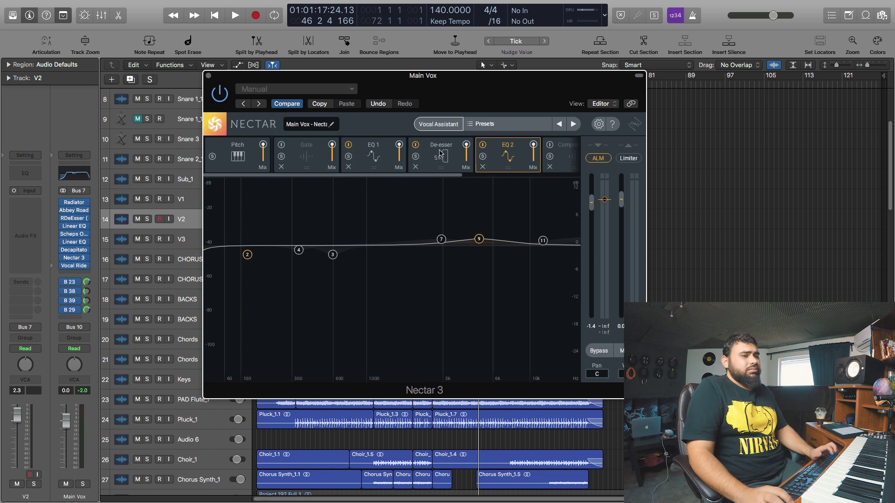
click(454, 152)
click(495, 151)
click(396, 156)
drag(398, 157, 399, 142)
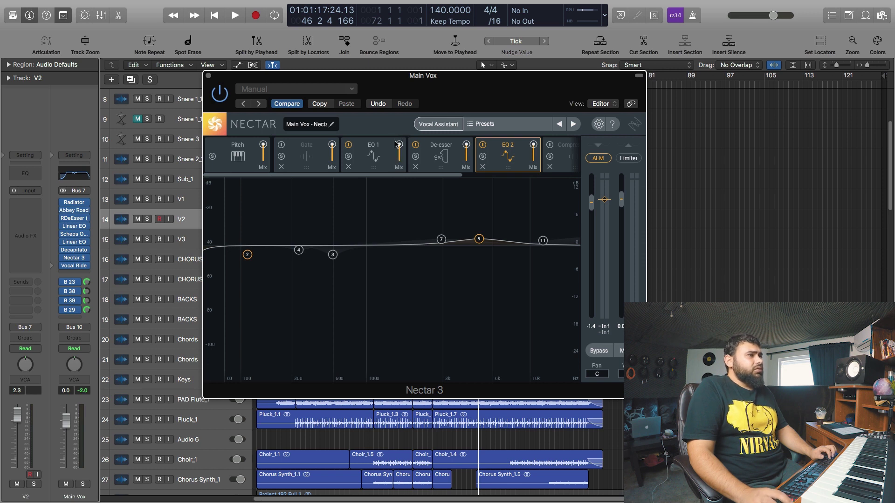
Step: Look over the EQ 1 curve in Nectar 3 and compare it with the De-esser module
click(386, 150)
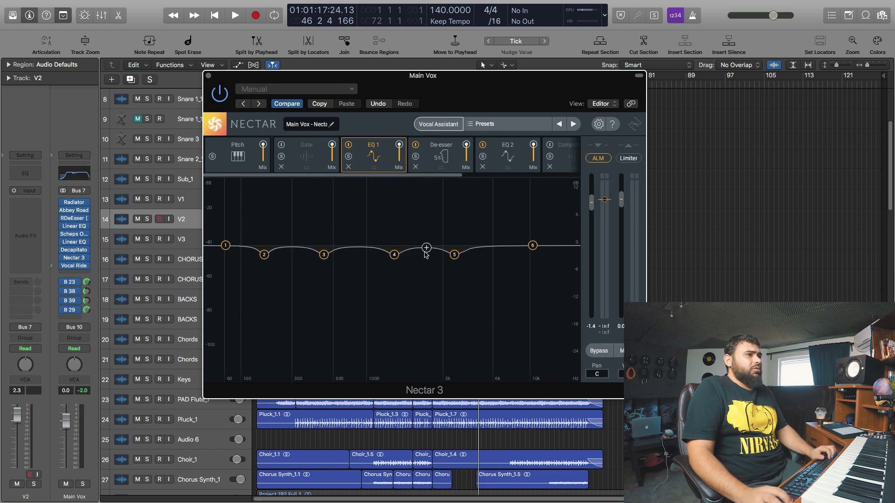
click(420, 163)
click(363, 162)
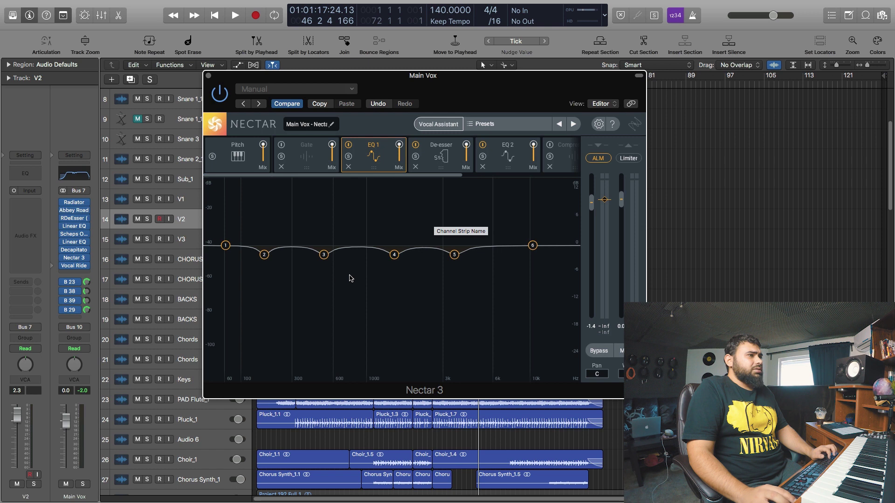
click(425, 160)
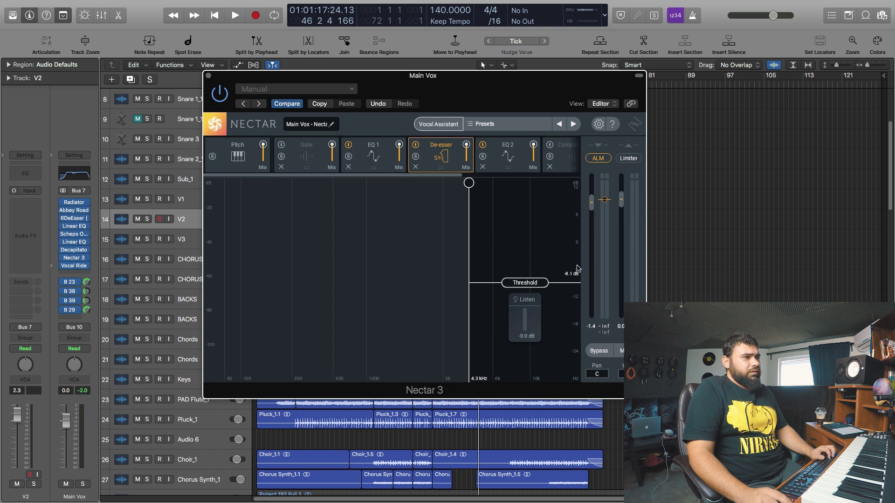
Step: Examine the 5000 Hz band of Nectar 3's EQ 2 alongside the De-esser module
click(509, 157)
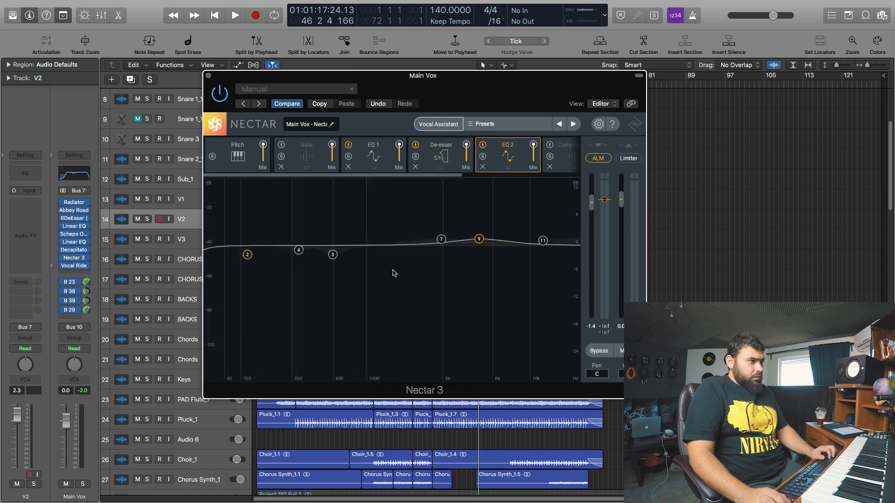
click(479, 240)
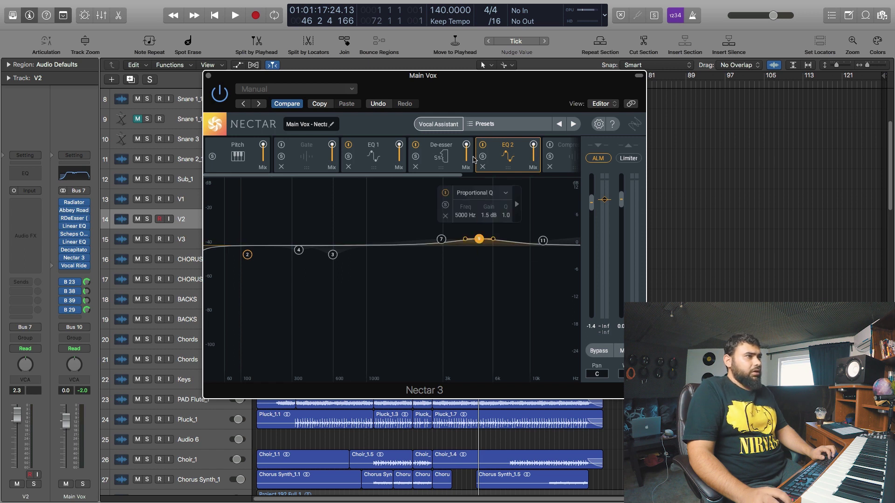
click(439, 150)
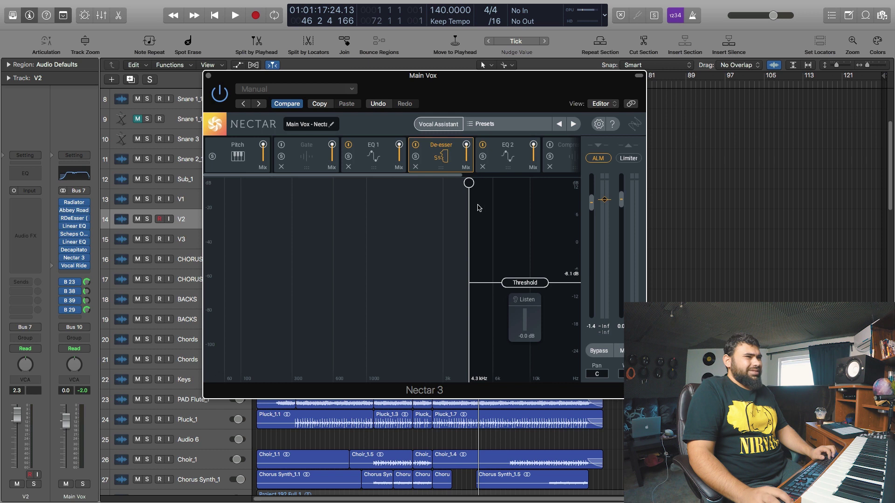
click(499, 161)
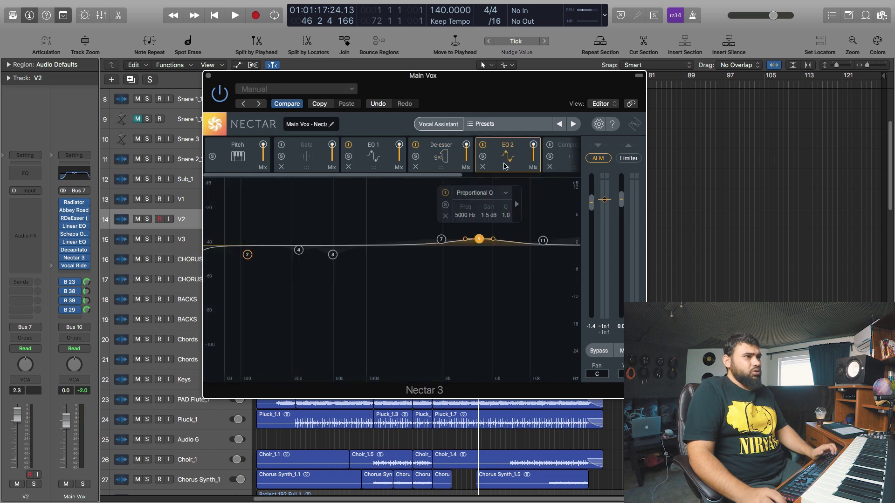
Step: View Nectar 3's Reverb module at the end of its module chain and close the plug-in
scroll(504, 163, right, 3)
click(513, 165)
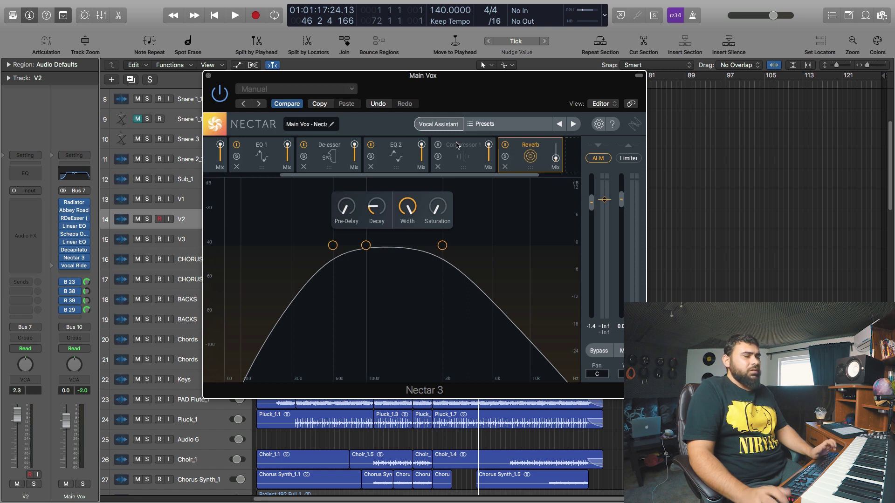
click(208, 76)
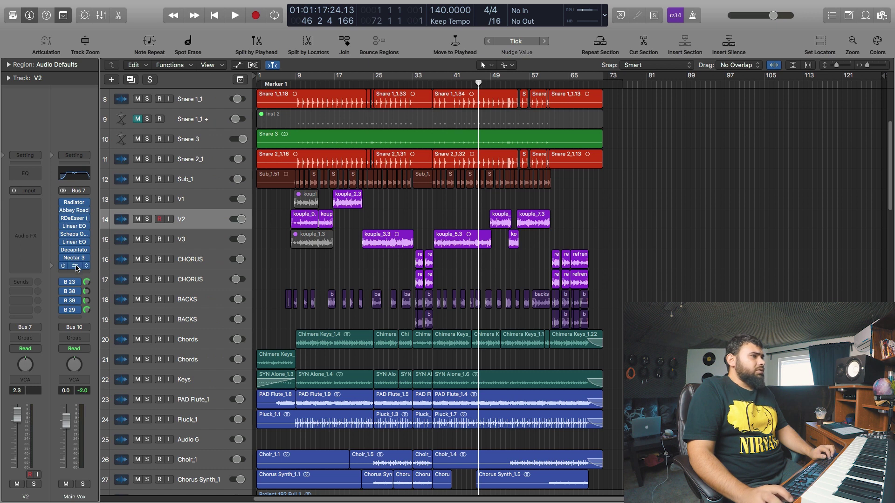
Step: Open Vocal Rider on Main Vox clear of the channel strip, review its range and output settings, and close it
click(76, 266)
drag(87, 22, 221, 59)
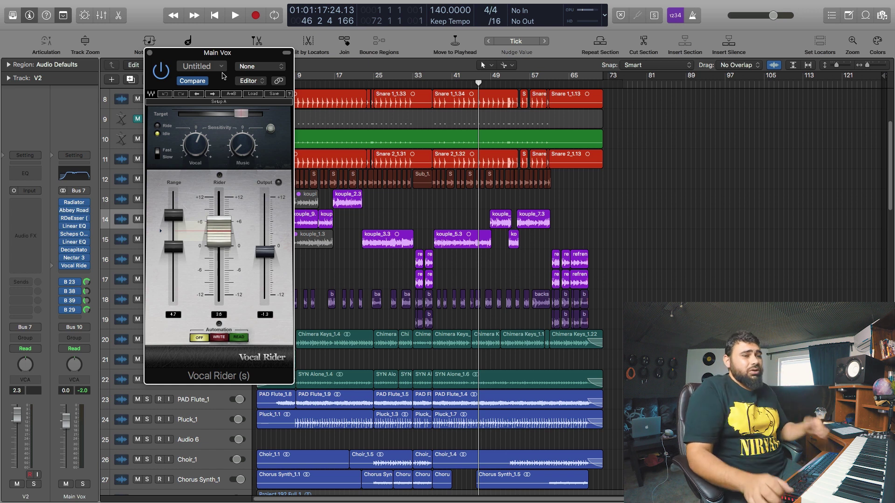
click(150, 53)
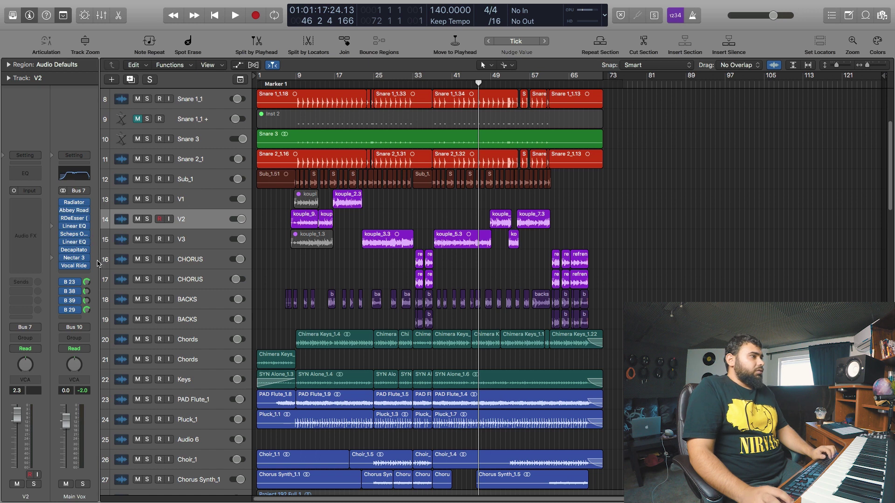
Step: Show the mixer, select the Vox P channel fed by Bus 23, and bring up its CLA-76 compressor
click(77, 284)
key(Escape)
key(x)
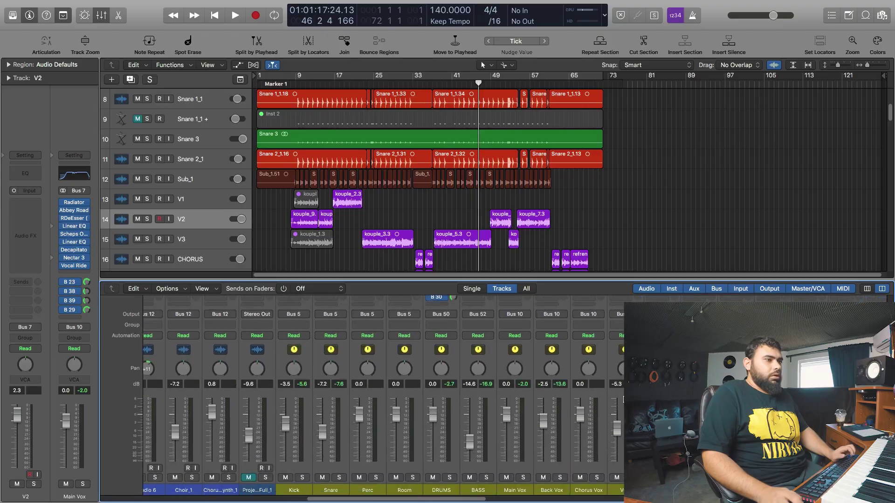
scroll(602, 422, right, 10)
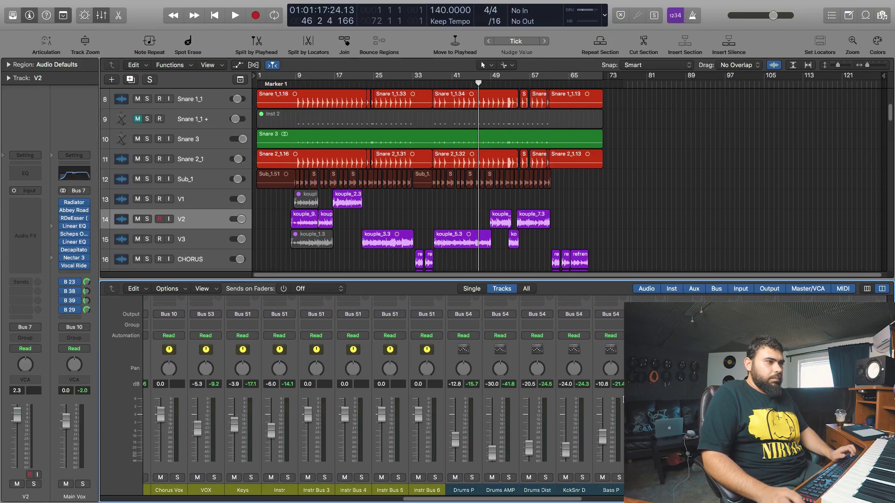
click(604, 490)
scroll(604, 491, up, 5)
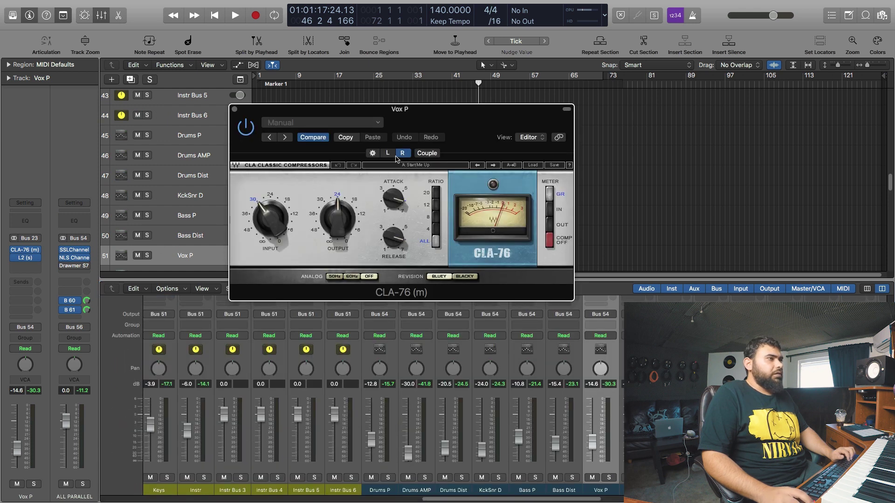
Step: Compare the left and right channel settings of the CLA-76 on Vox P
click(405, 154)
click(390, 154)
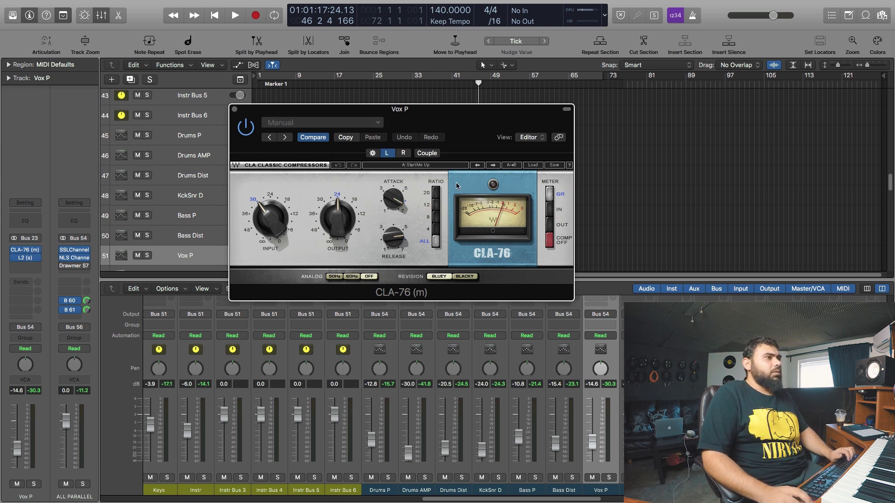
click(404, 154)
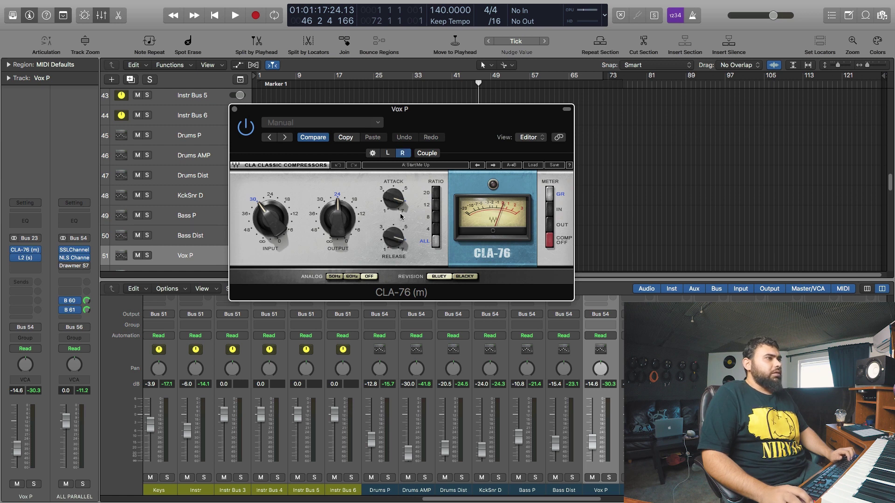
click(388, 154)
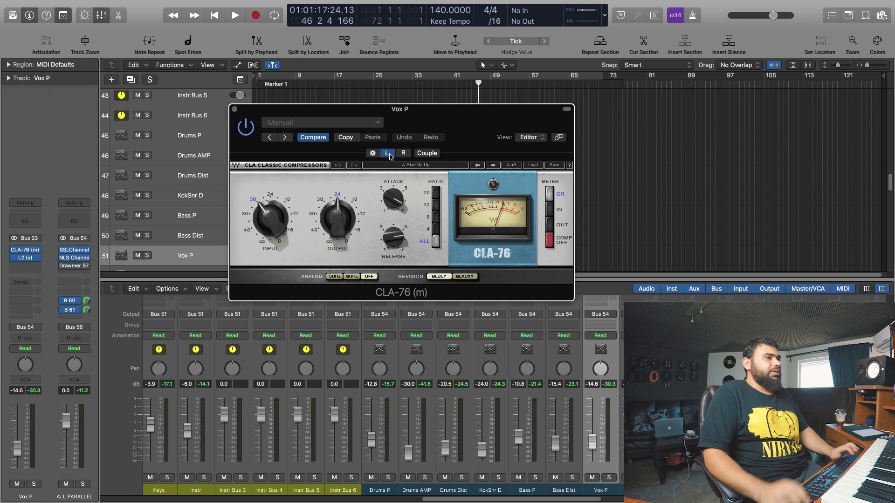
Step: Review the L2 limiter on Vox P and close both the L2 and CLA-76 windows
scroll(601, 354, up, 5)
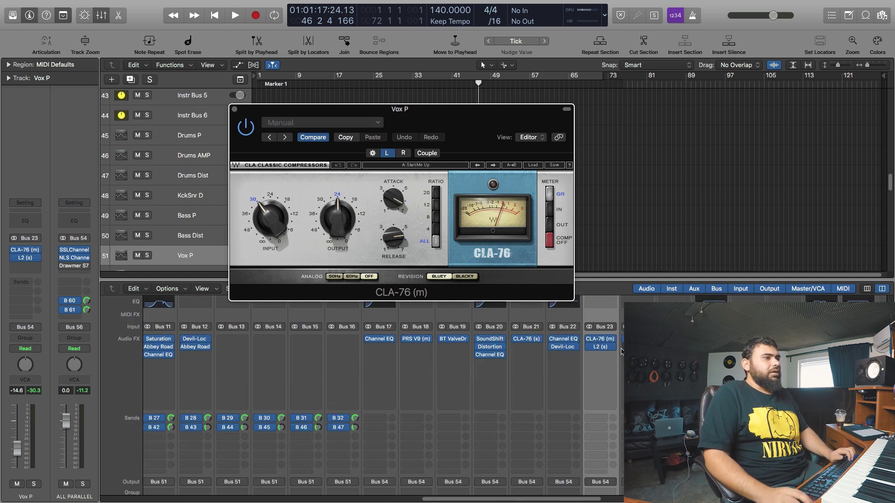
click(601, 349)
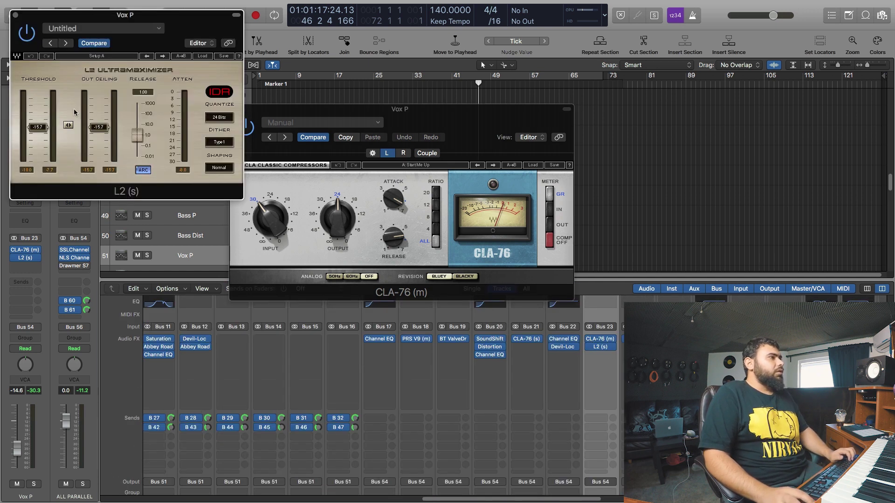
click(15, 15)
click(234, 109)
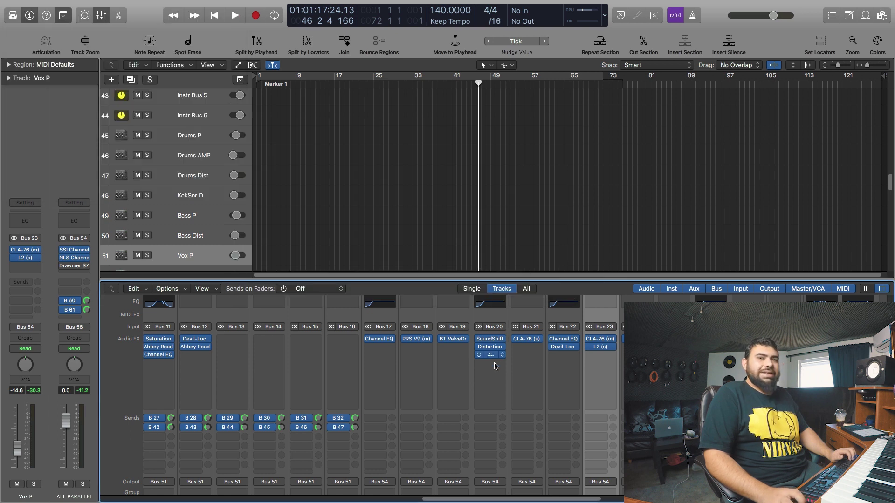
Step: Open MannyM Reverb on Vox Rev and audition that channel soloed, first alone and then together with Main Vox
scroll(496, 368, down, 6)
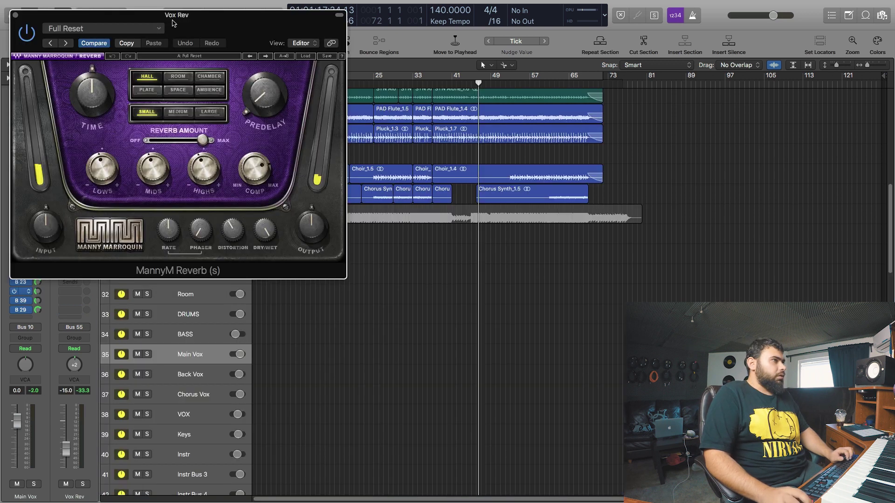
drag(165, 12, 410, 65)
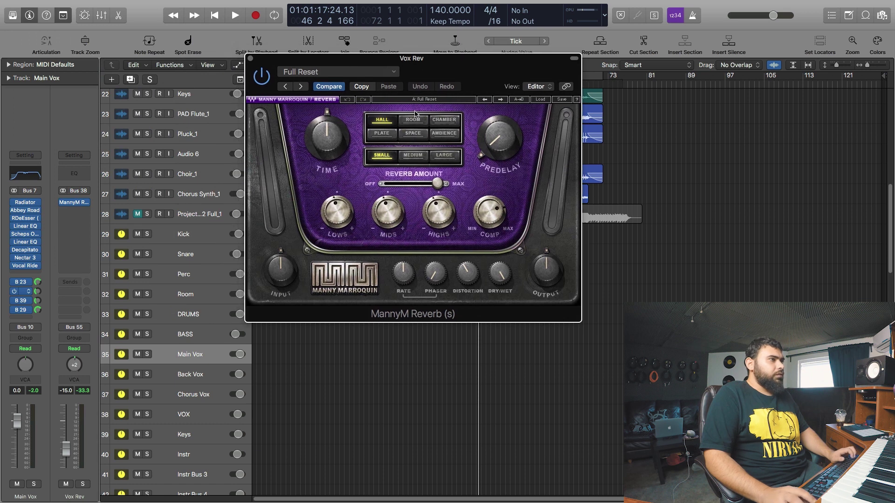
click(83, 484)
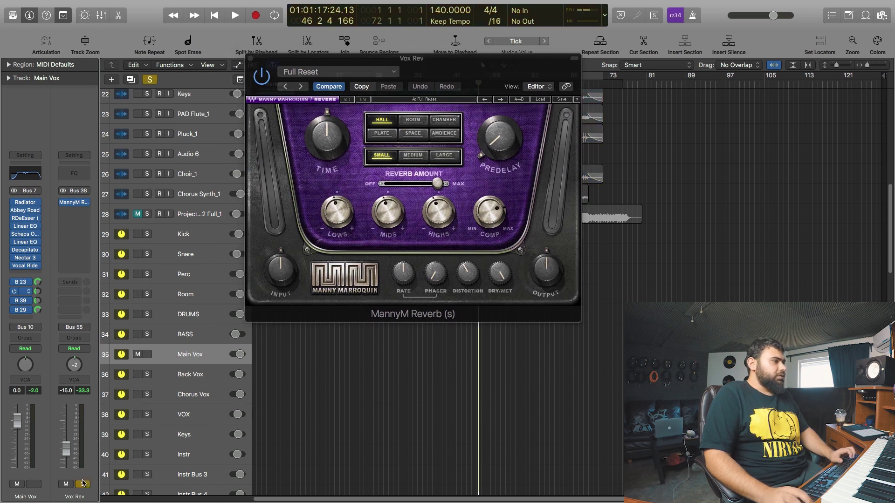
key(space)
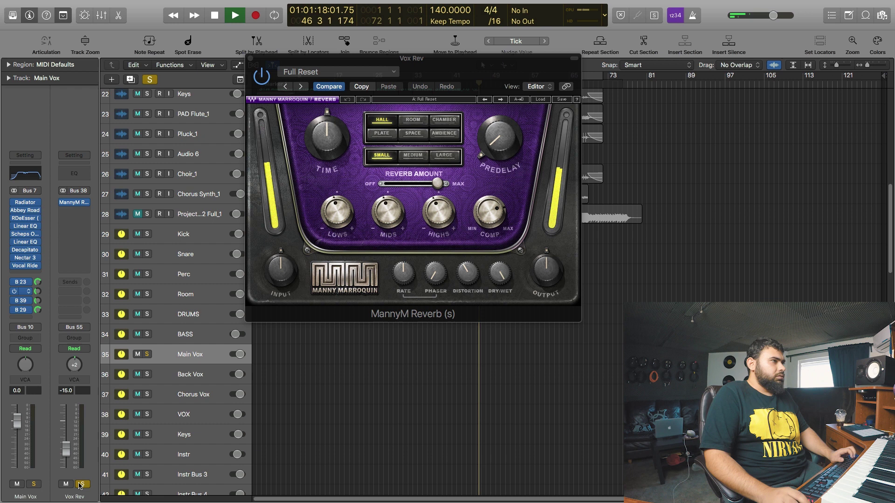
click(33, 484)
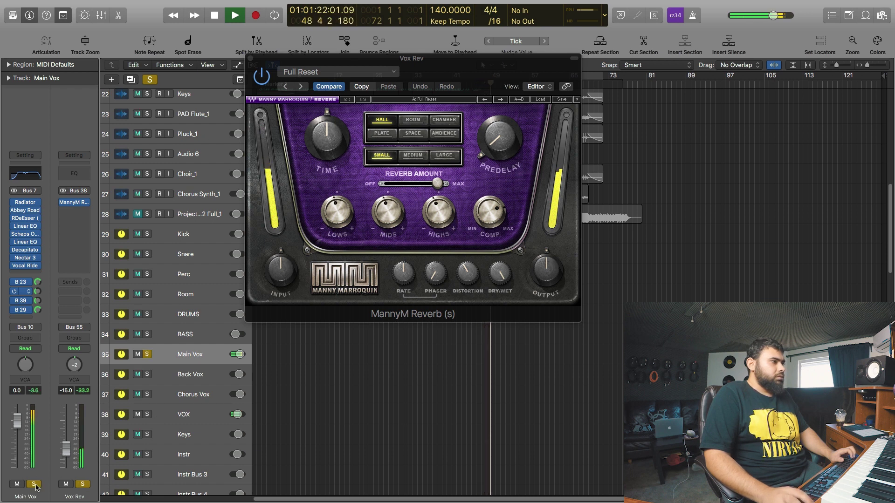
key(space)
click(34, 484)
click(82, 485)
click(83, 484)
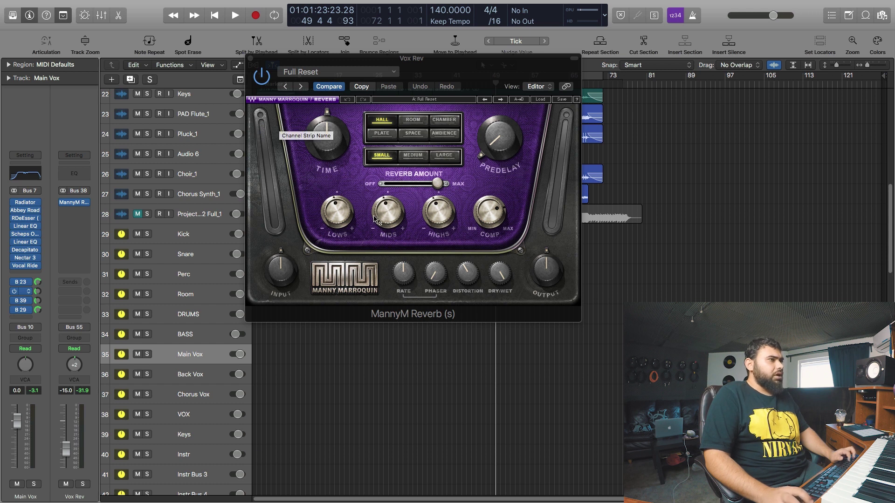
Step: Bring up the Vox Delay channel from Main Vox's Bus 39 send and view EchoBoy Jr in place of the reverb
click(25, 303)
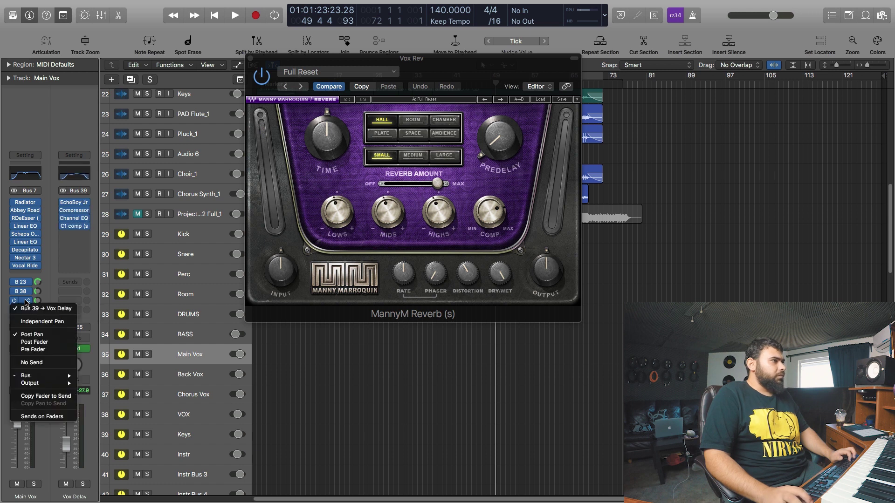
click(5, 282)
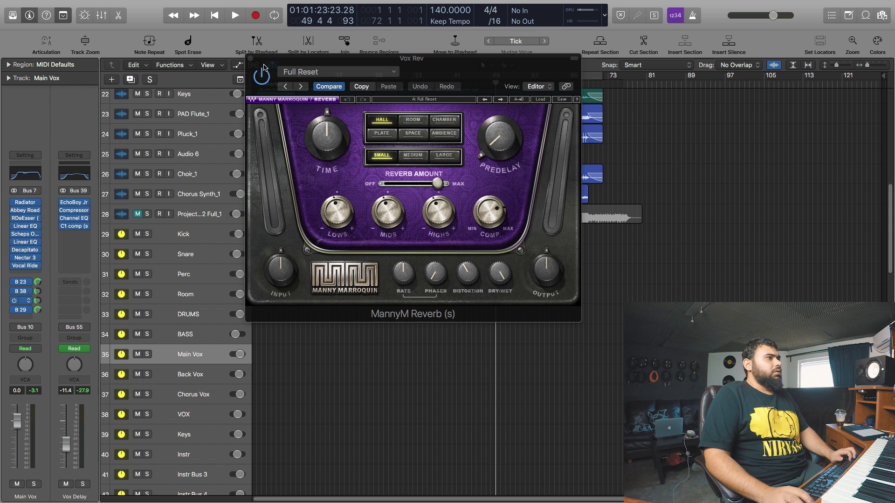
click(250, 59)
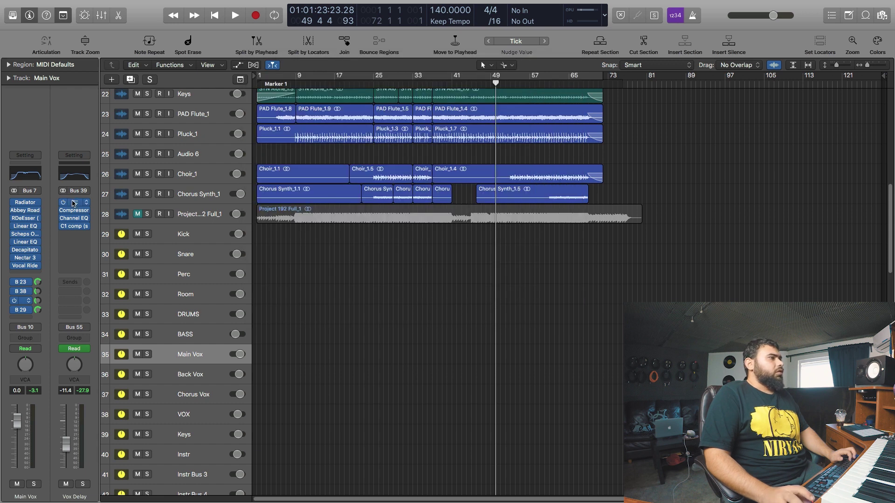
click(83, 201)
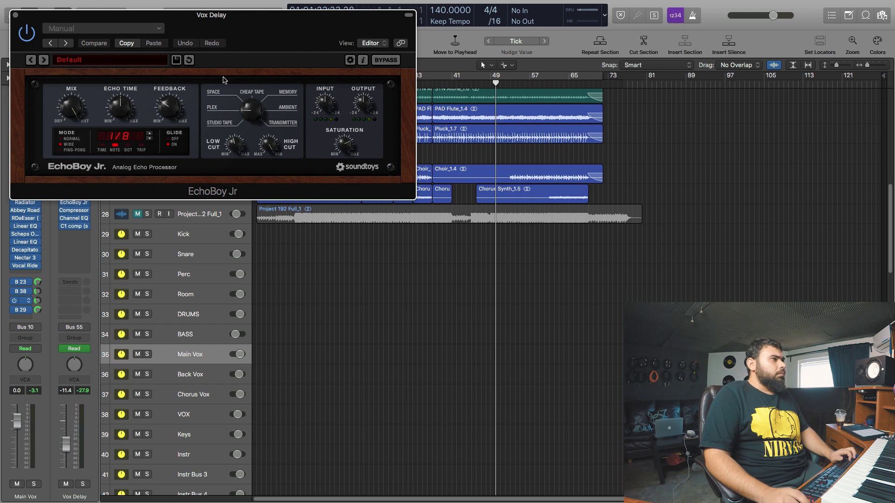
drag(273, 31, 337, 34)
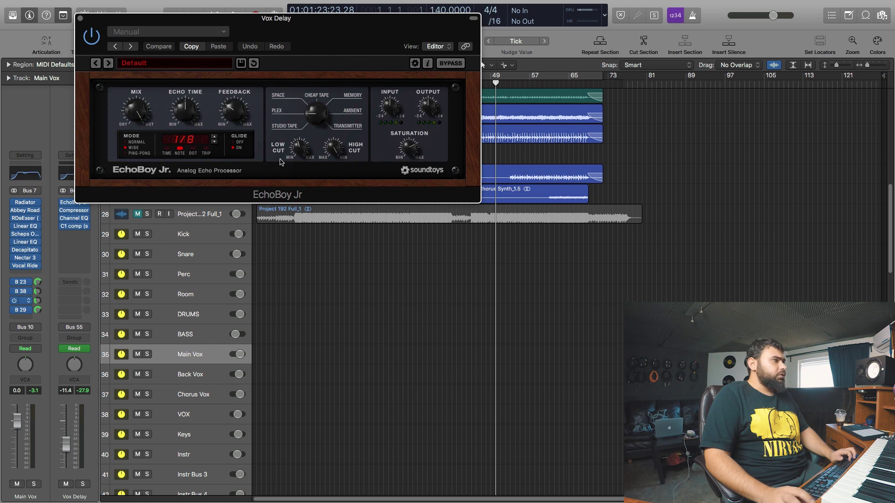
Step: Open the Compressor on Vox Delay in place of EchoBoy Jr and choose Bus 7 as its side chain source
click(77, 213)
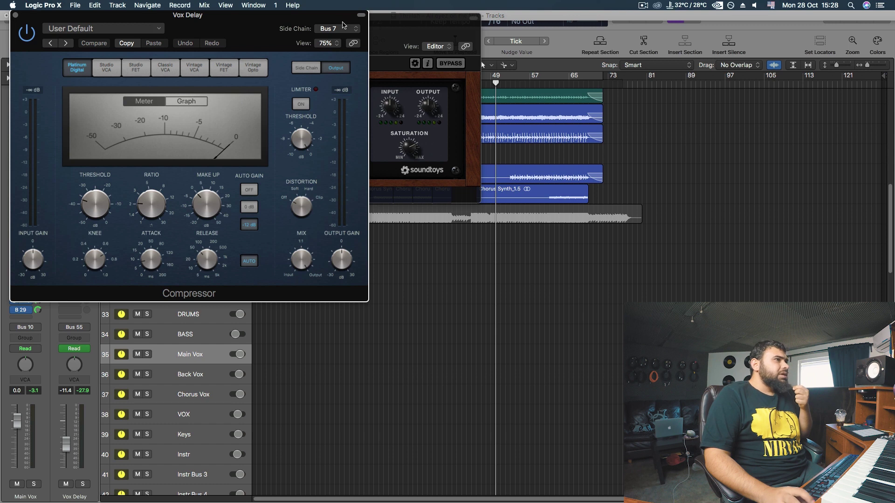
drag(304, 24, 545, 43)
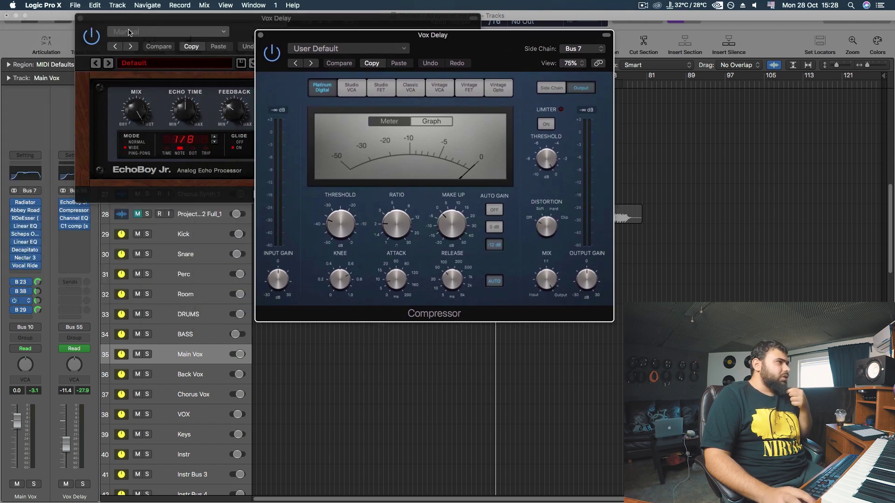
click(81, 19)
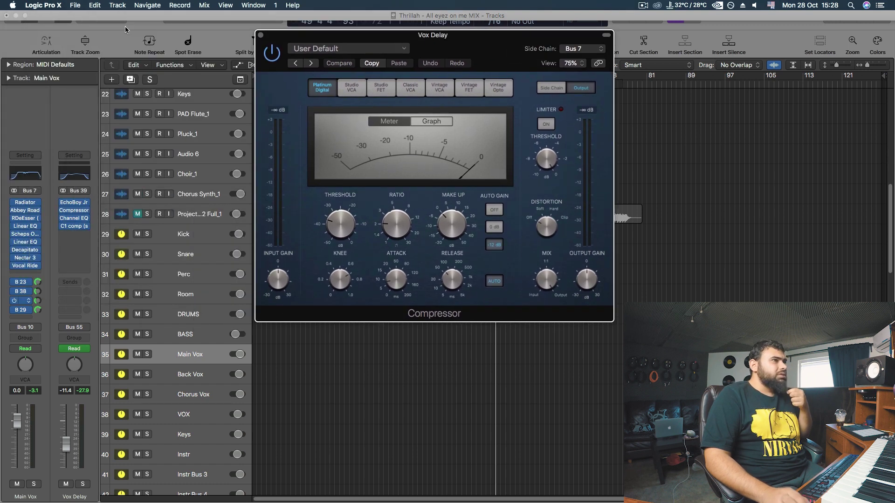
click(583, 49)
click(596, 102)
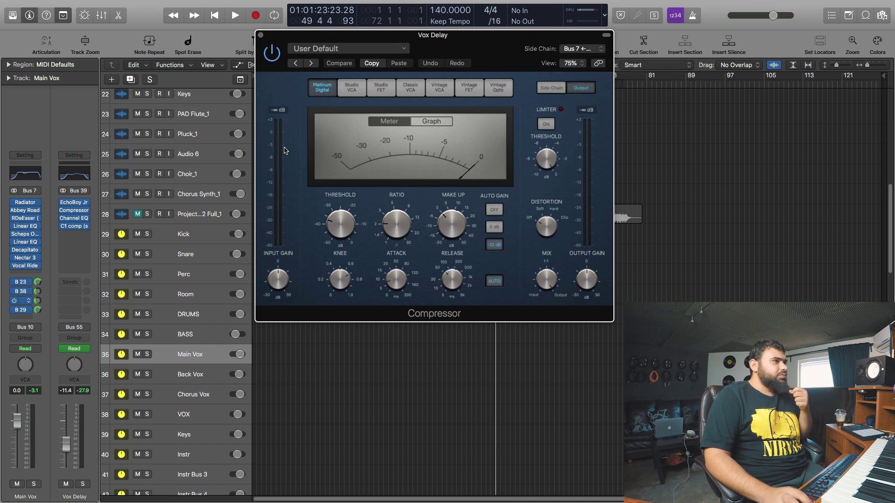
Step: Review the Compressor on Vox Delay again together with its Channel EQ, and close both plug-in windows
click(260, 35)
scroll(374, 146, up, 8)
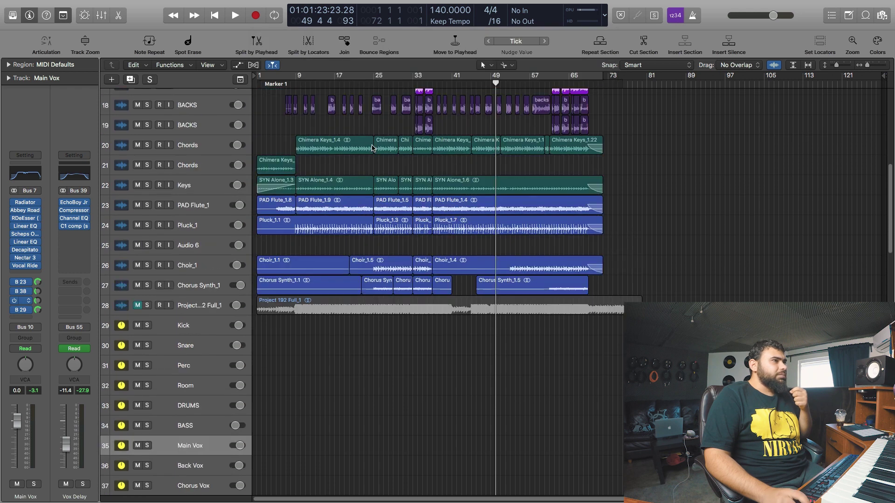
click(77, 212)
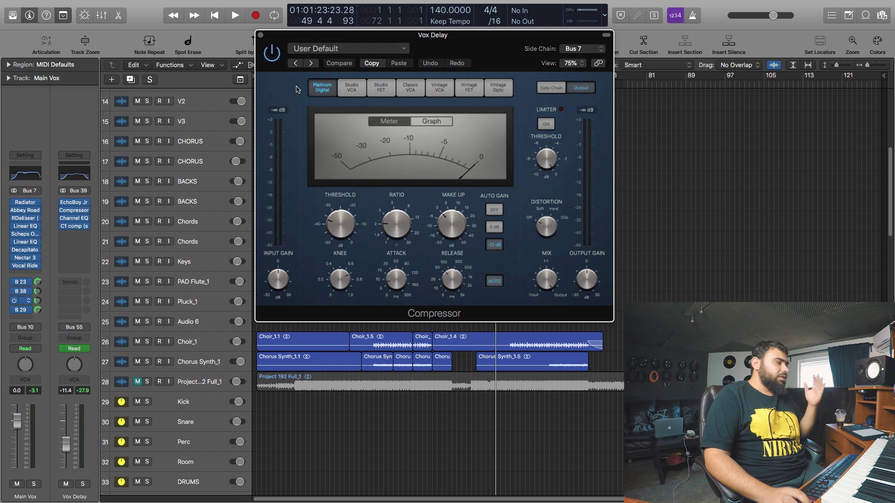
click(75, 220)
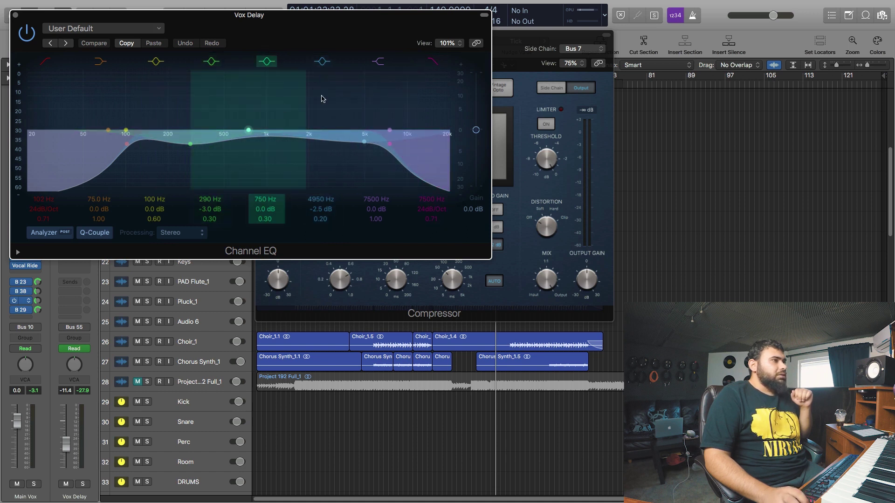
click(27, 33)
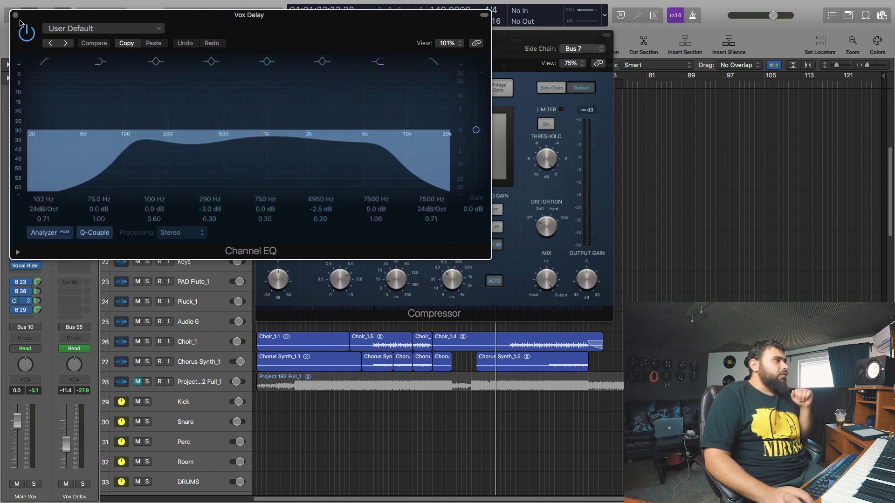
click(16, 17)
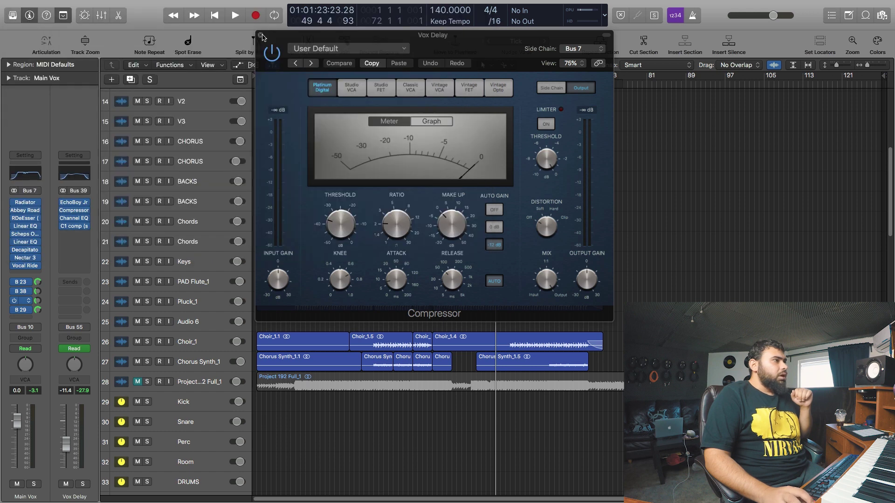
click(261, 36)
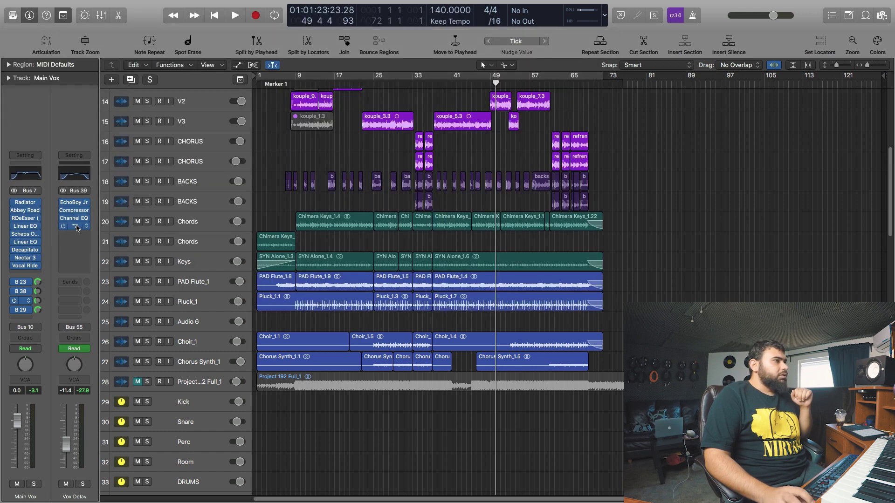
Step: Open the C1 comp on Vox Delay, check its side chain source options without changing them, and close the plug-in
click(78, 229)
click(254, 28)
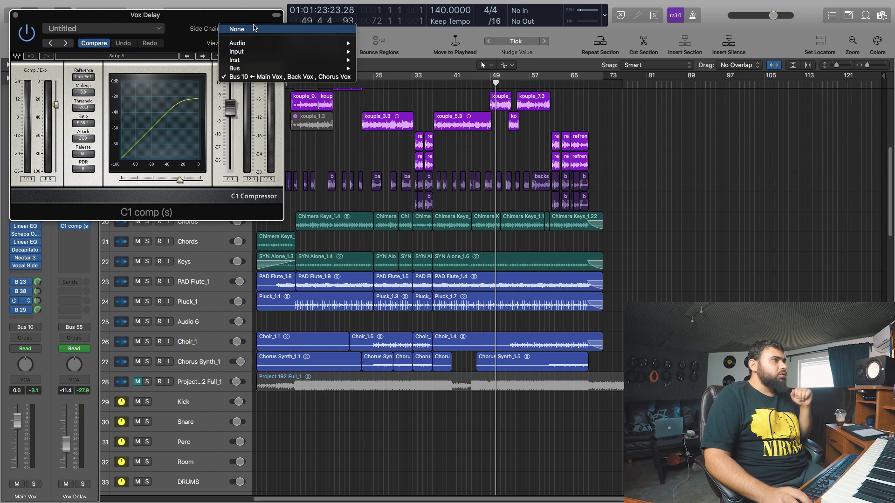
click(99, 49)
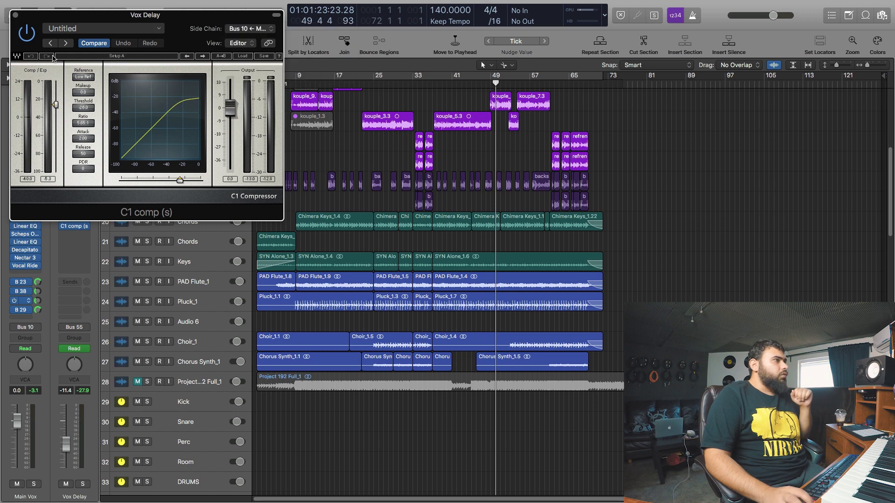
click(14, 18)
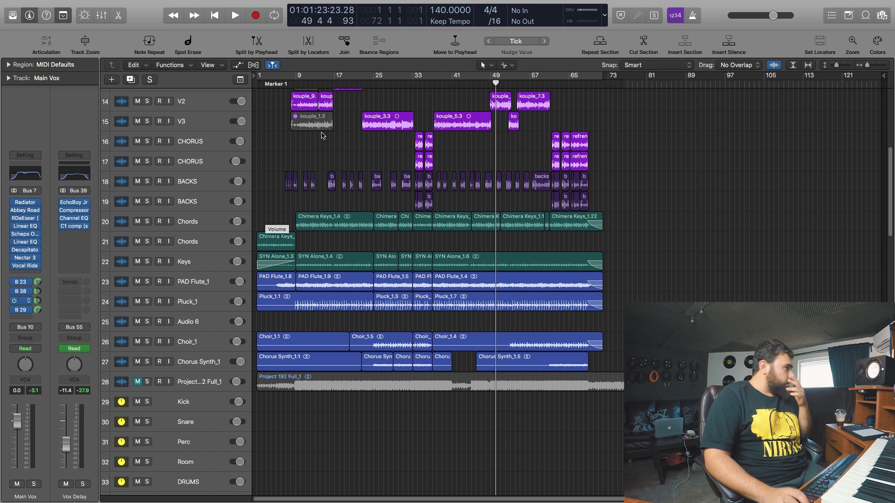
Step: Bring up the Instr P 3 channel from Main Vox's Bus 29 send and briefly audition it soloed
click(26, 310)
click(3, 307)
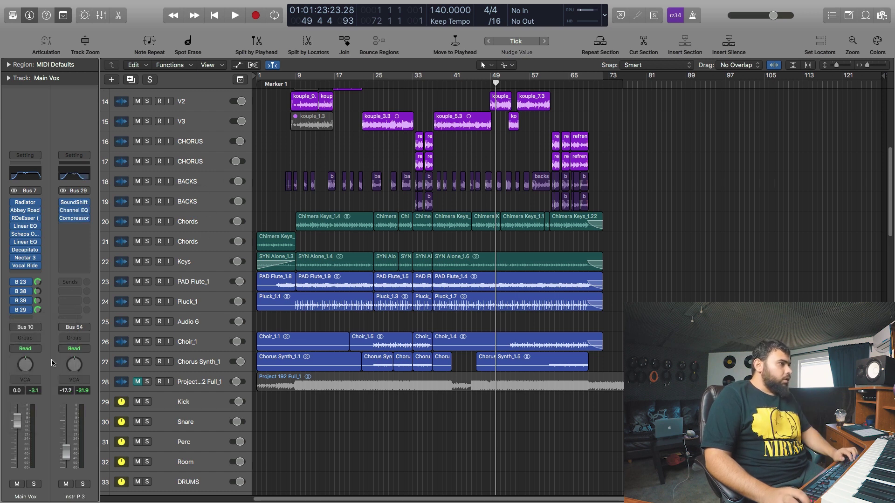
click(83, 485)
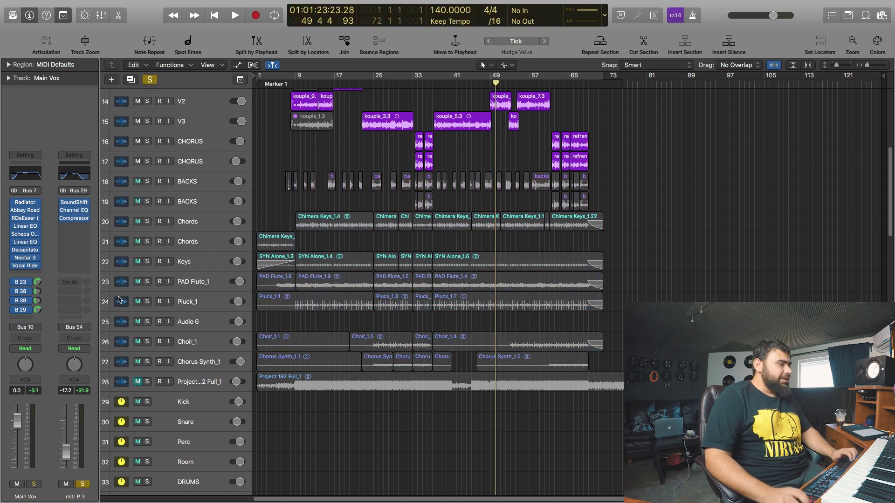
key(space)
key(space)
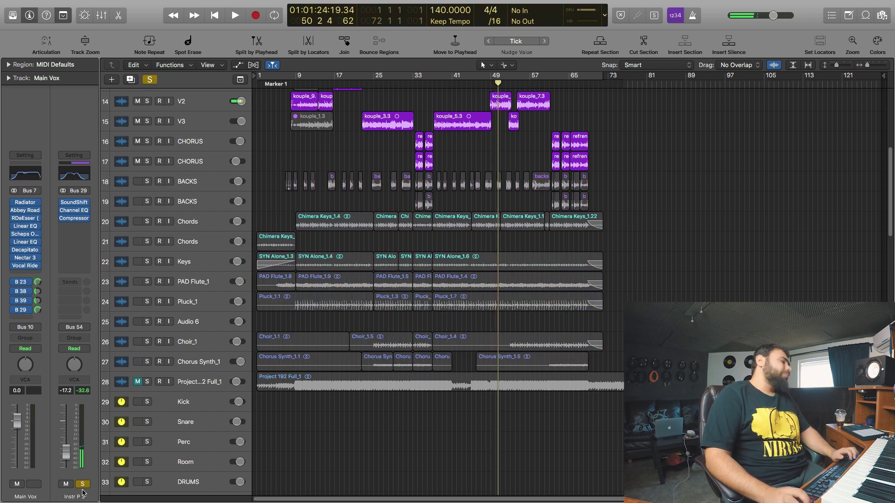
click(83, 485)
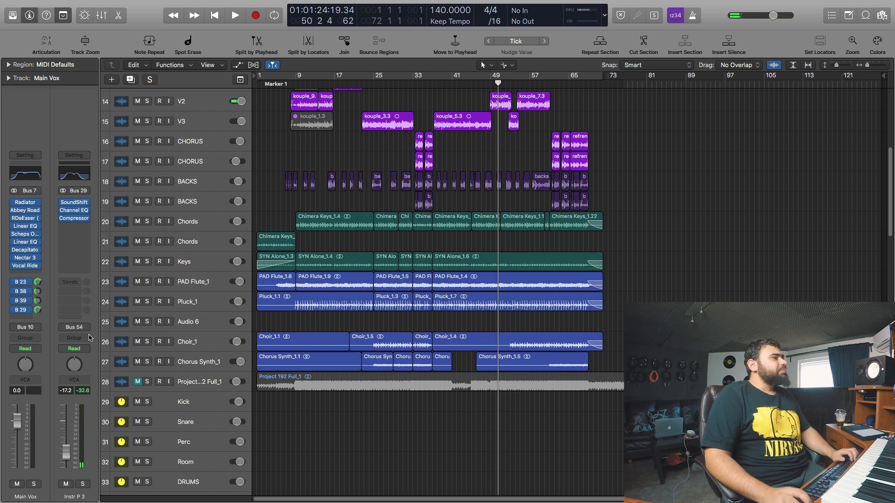
Step: Review the Instr P 3 plug-in chain of SoundShifter Pitch, Channel EQ and Compressor
click(73, 204)
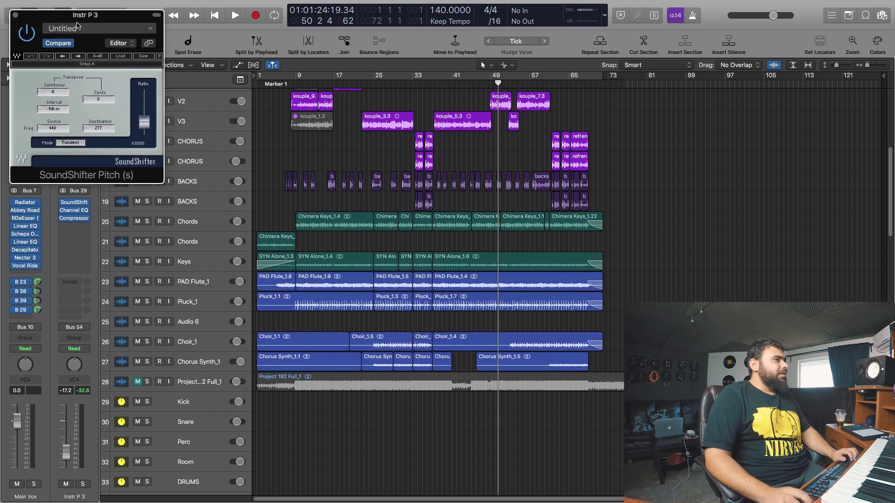
drag(71, 17, 290, 37)
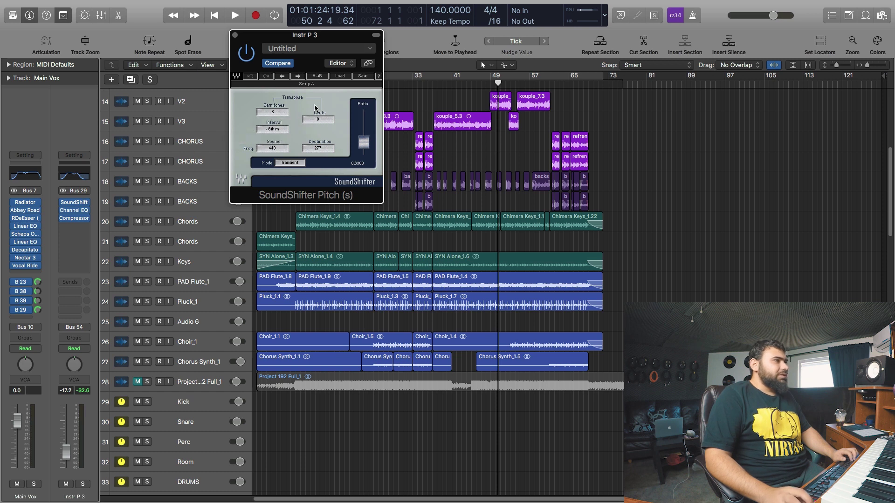
click(84, 210)
click(72, 212)
click(74, 211)
click(78, 224)
click(78, 220)
click(75, 220)
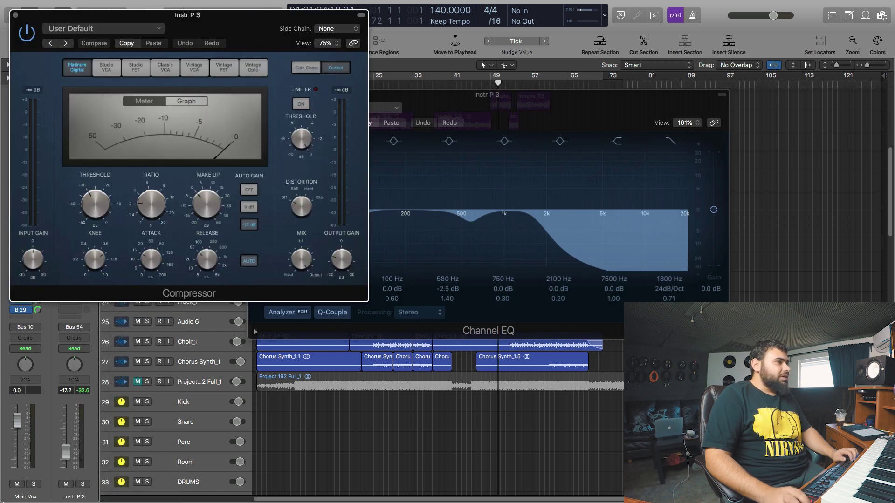
Step: Audition Instr P 3 soloed, adding Main Vox during playback, and close the open plug-in windows
click(83, 484)
key(space)
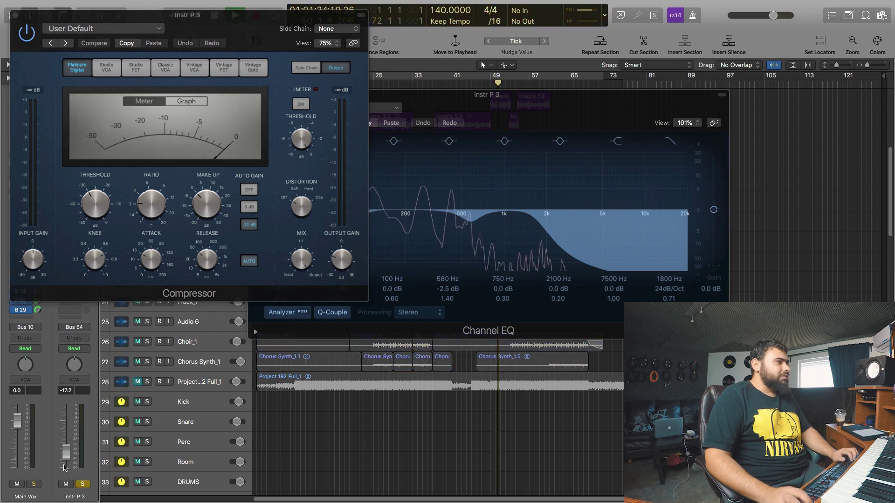
click(34, 485)
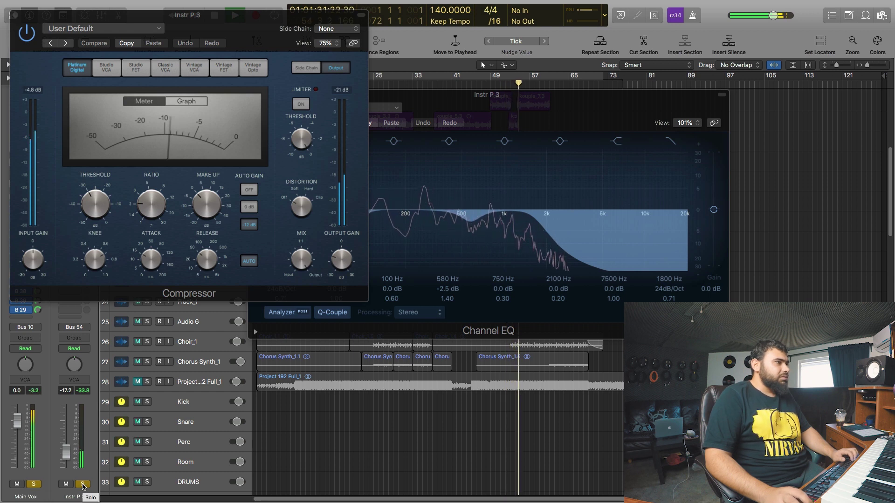
click(14, 15)
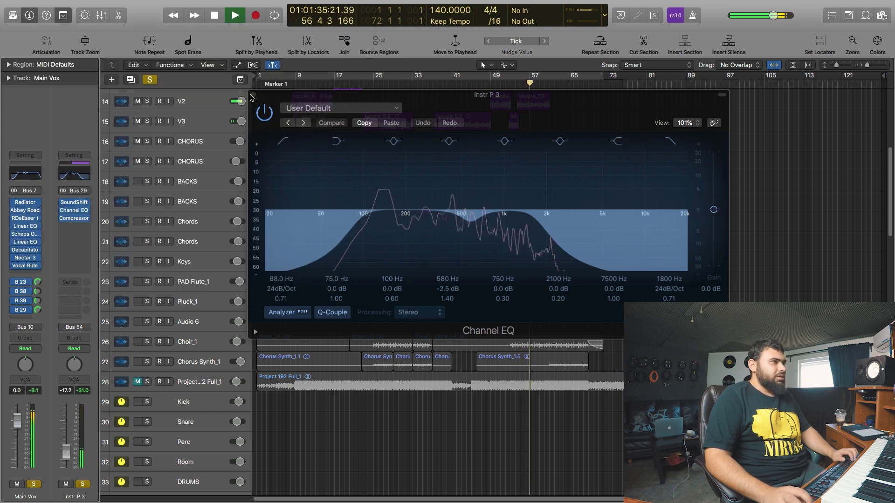
key(super+w)
key(space)
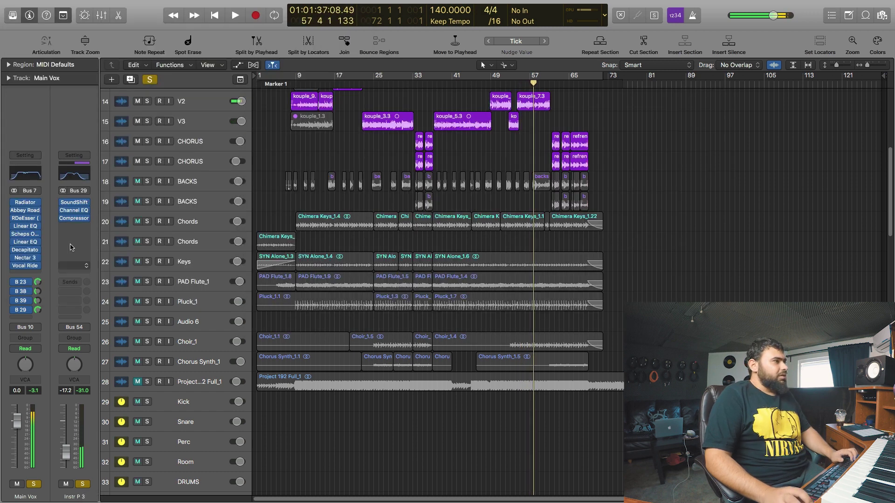
Step: Clear the solo, put the playhead at bar 9, and select the first BACKS track to review Back Vox's Linear Phase EQ
scroll(410, 245, up, 5)
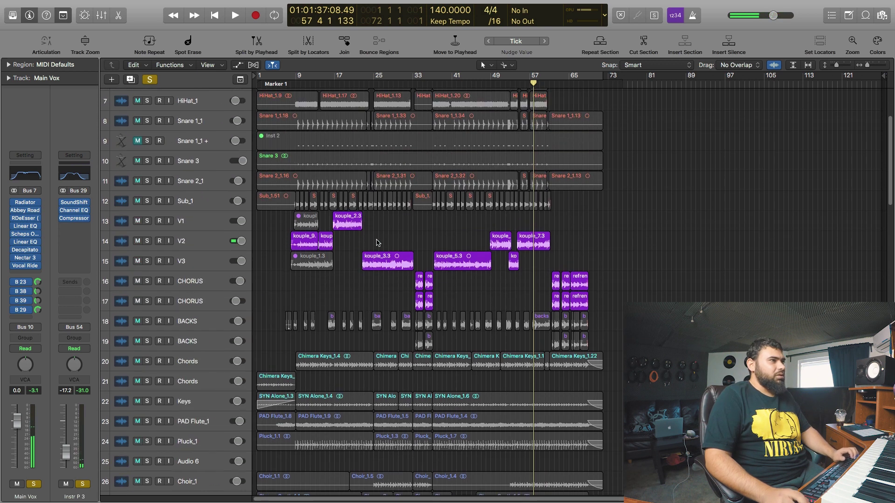
drag(355, 82, 296, 84)
click(37, 485)
click(187, 321)
key(v)
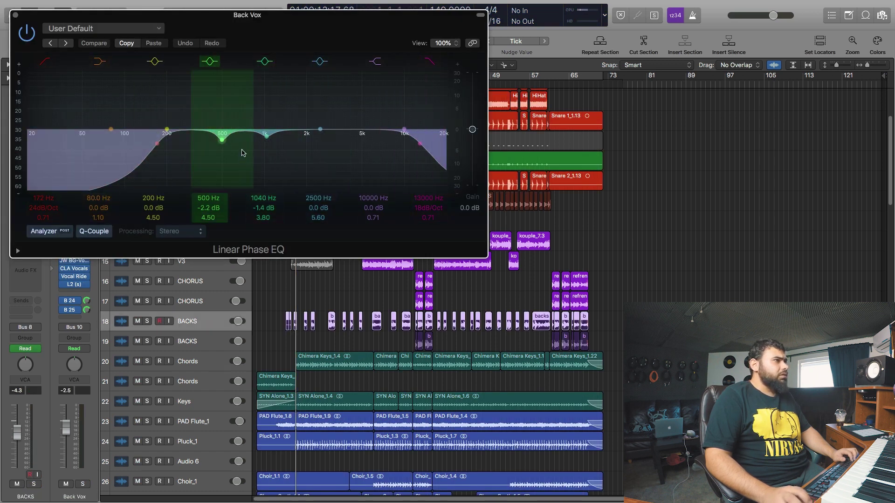
click(16, 15)
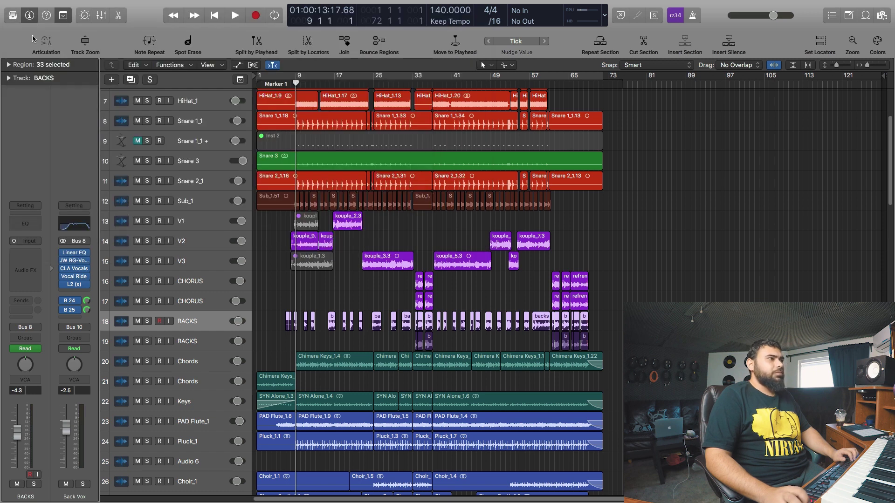
Step: Open JW BG-Vocals on Back Vox, audition the channel soloed from bar 8, and close the plug-in
click(75, 268)
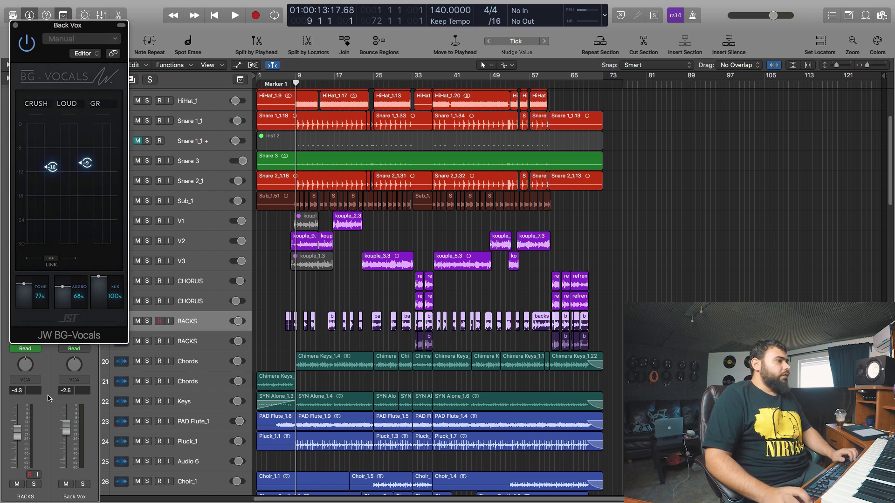
click(82, 484)
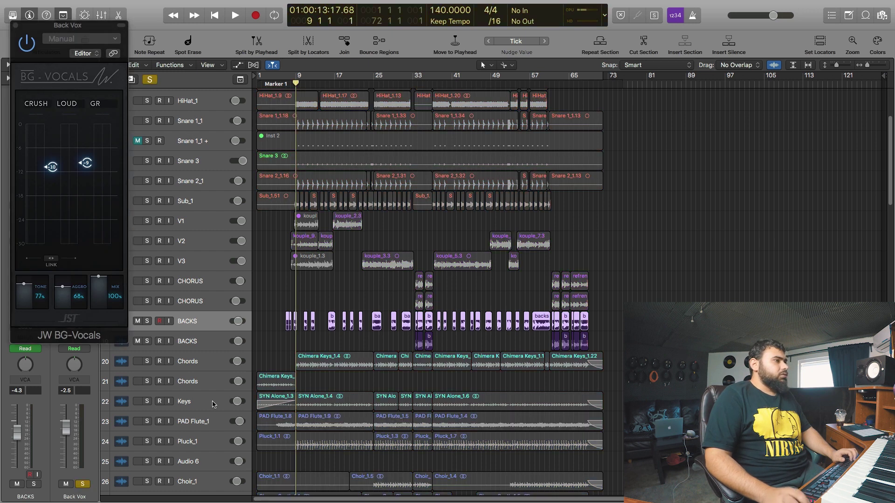
key(comma)
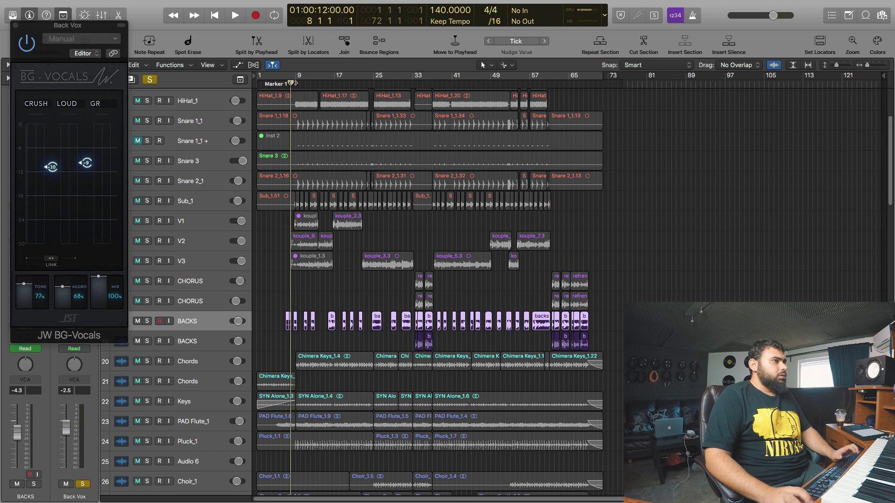
key(space)
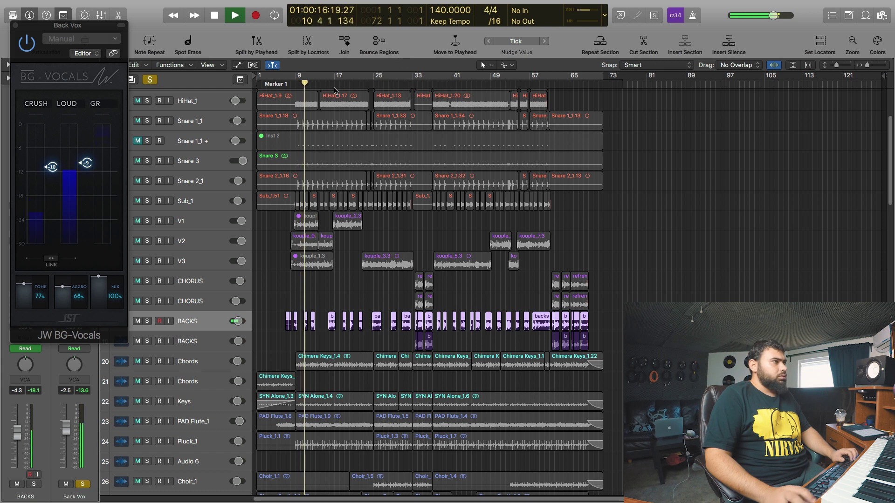
key(space)
click(15, 26)
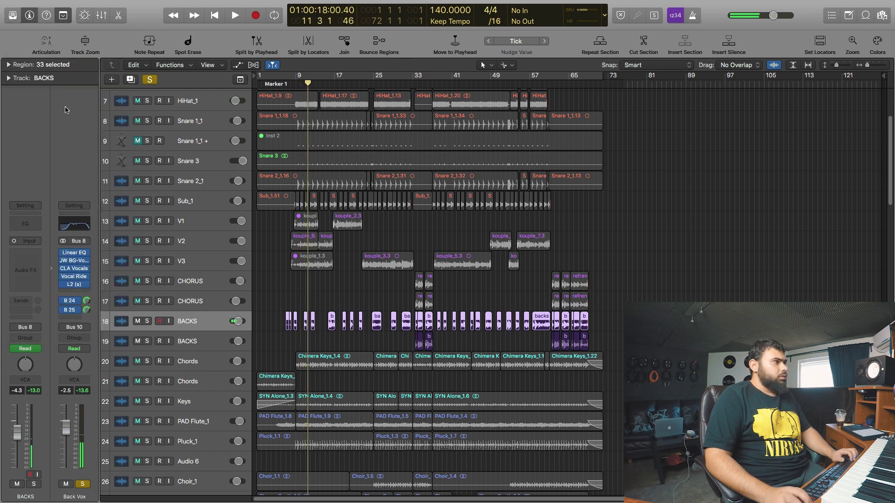
Step: Review CLA Vocals, Vocal Rider and L2 on Back Vox one after another, closing each
click(74, 270)
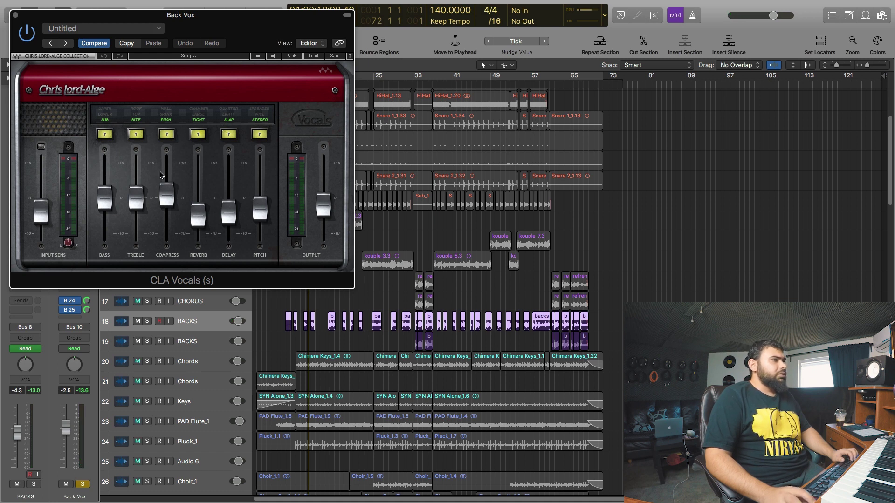
click(16, 15)
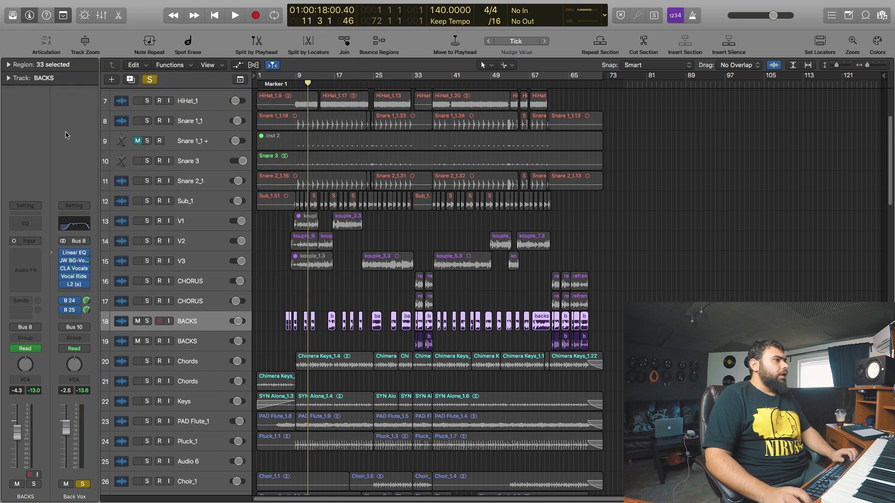
click(72, 278)
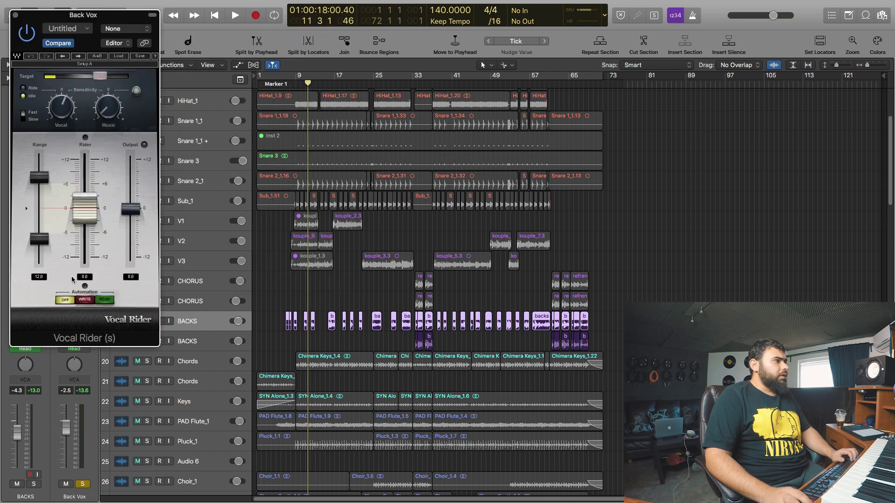
click(15, 15)
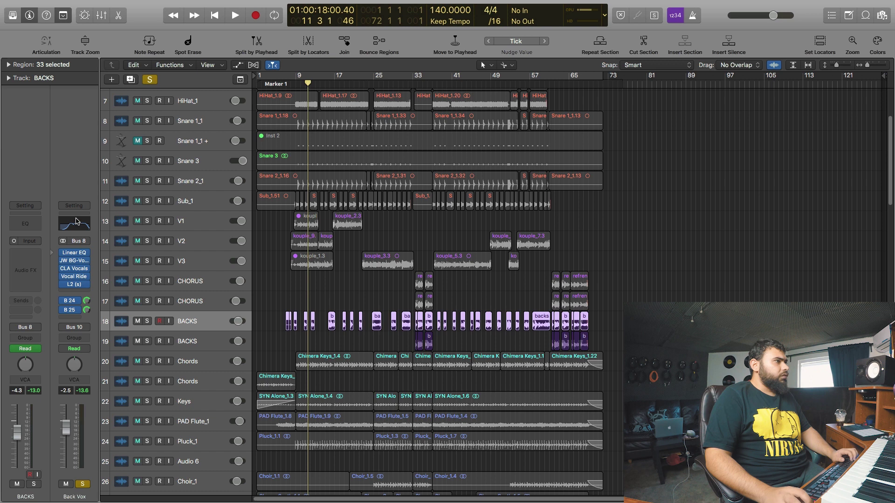
click(75, 285)
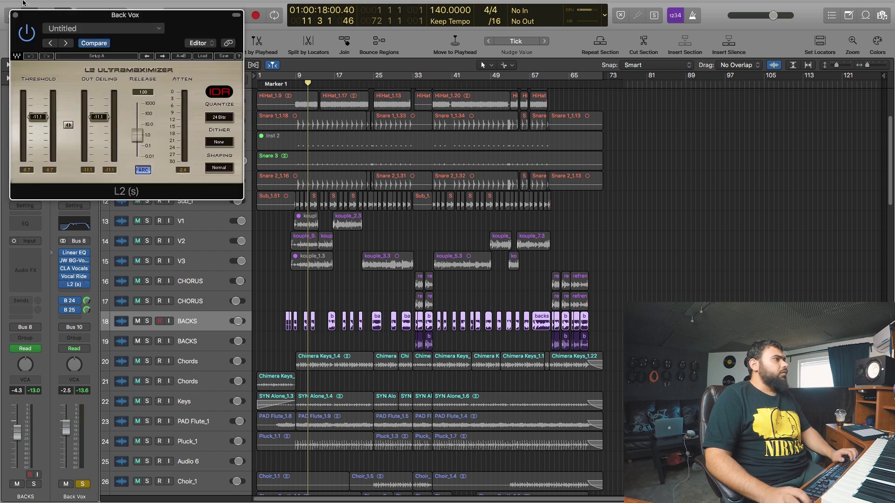
click(16, 16)
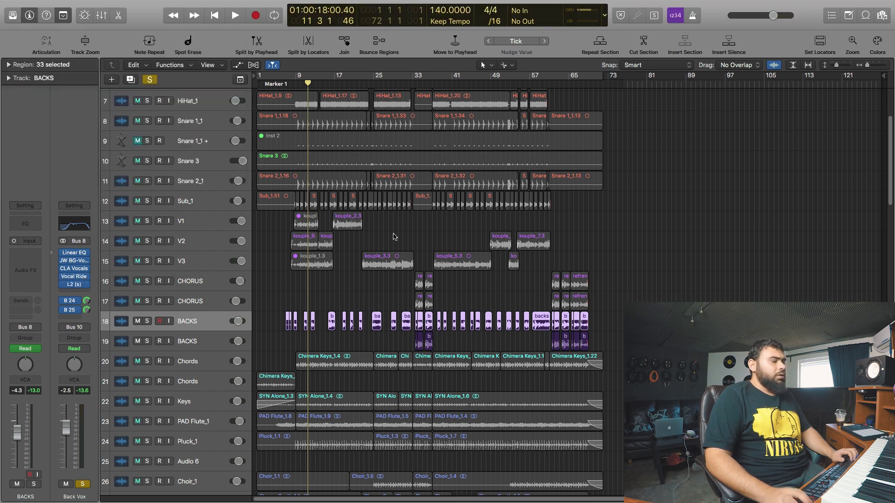
Step: Select the Back Vox track to bring its channel strip and sends into the inspector
click(73, 304)
click(66, 301)
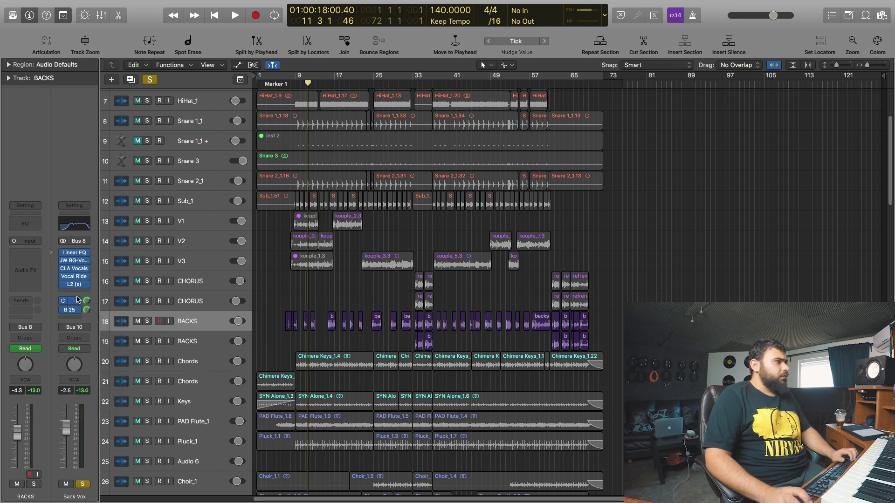
click(78, 300)
click(210, 321)
scroll(210, 321, down, 10)
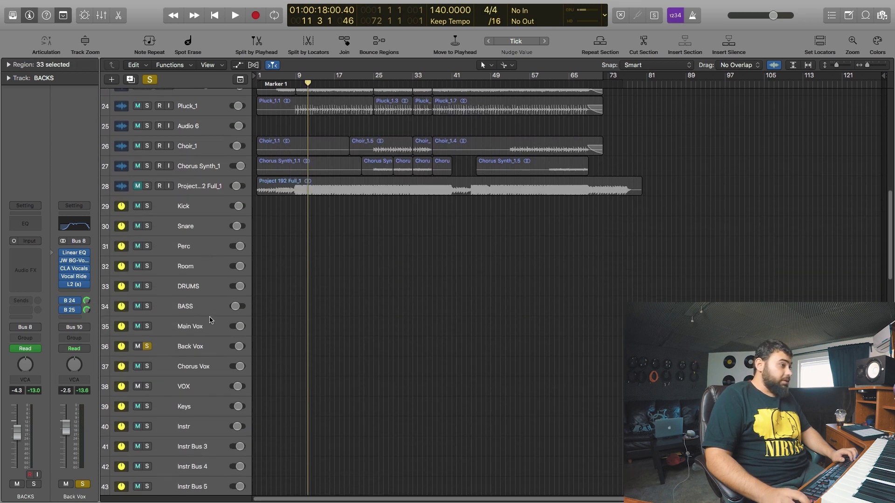
click(182, 347)
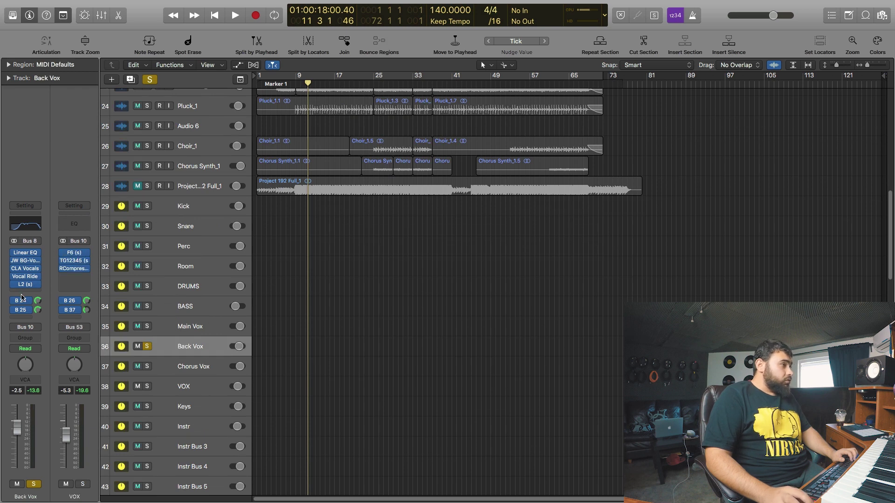
Step: Follow Back Vox's Bus 24 send to the Backs P channel, review its Big Blue Compressor, and close the plug-in
click(23, 303)
click(32, 308)
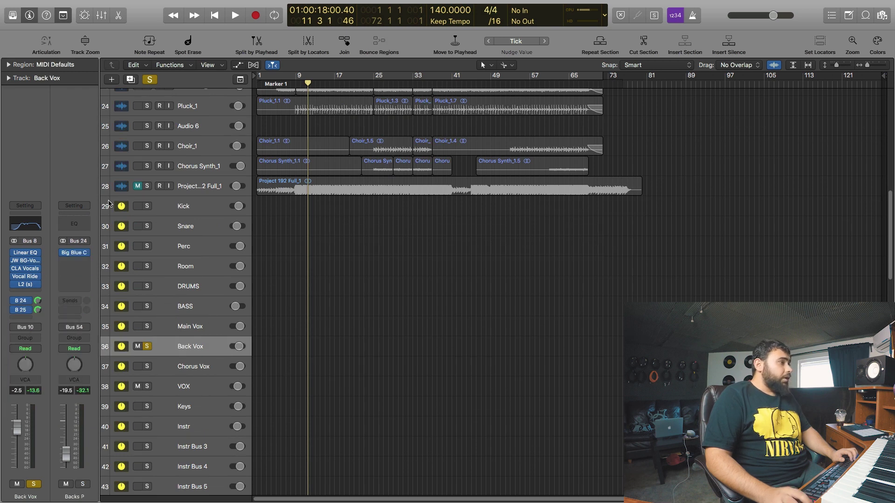
click(77, 254)
click(174, 163)
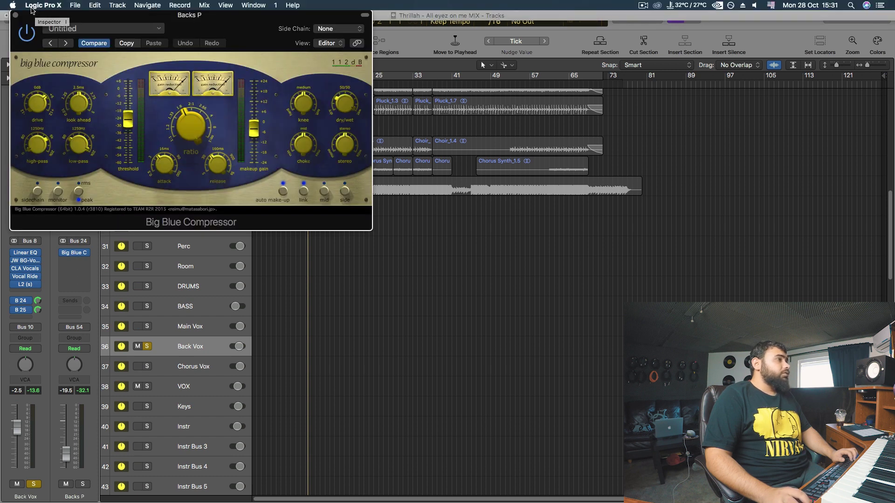
click(15, 15)
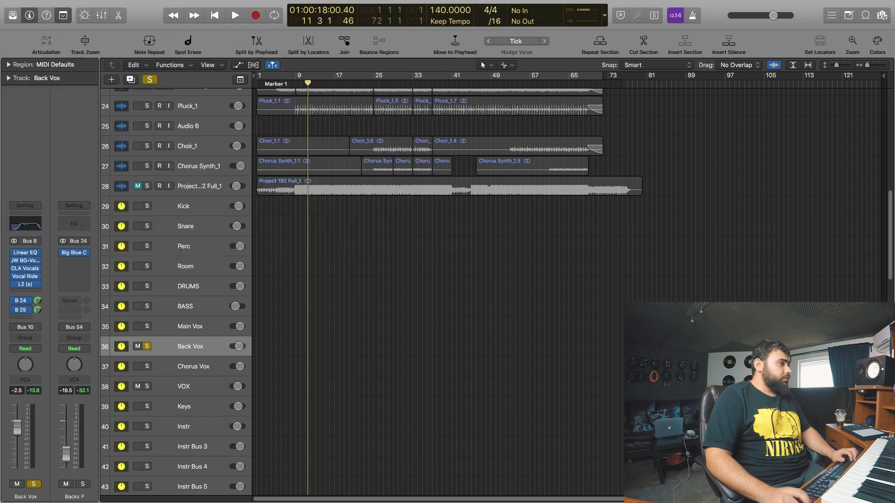
Step: Follow Back Vox's Bus 25 send to the ADT channel, review its Reel ADT plug-in, and close it
click(28, 311)
click(92, 278)
click(78, 252)
drag(143, 17, 343, 65)
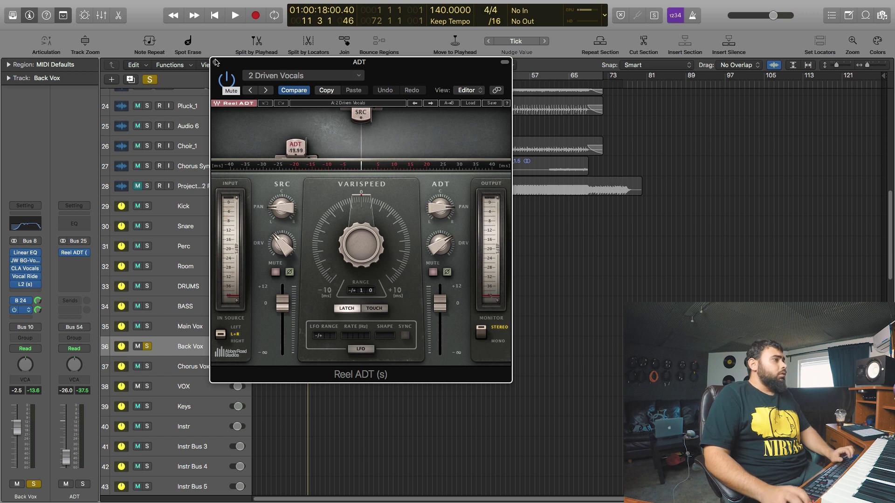
click(216, 61)
Step: Clear the Back Vox solo, review RCompressor and TG12345 on the VOX channel, and close both plug-ins
click(146, 346)
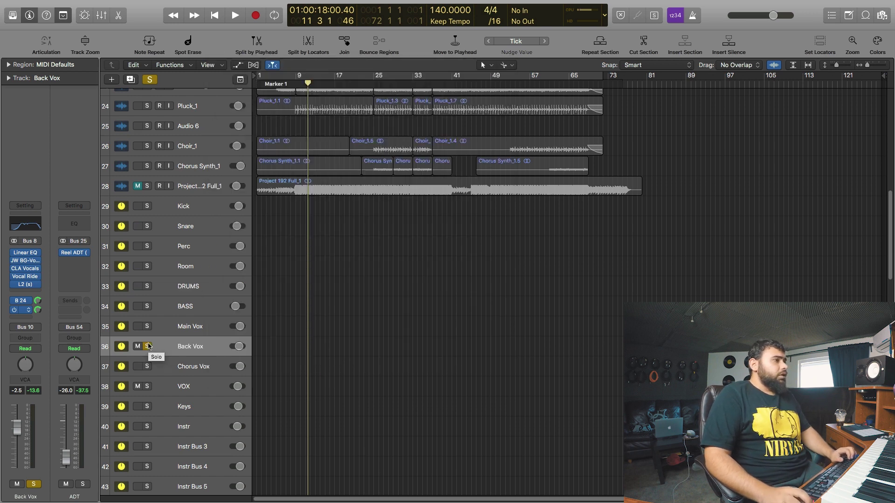
drag(894, 275, 265, 118)
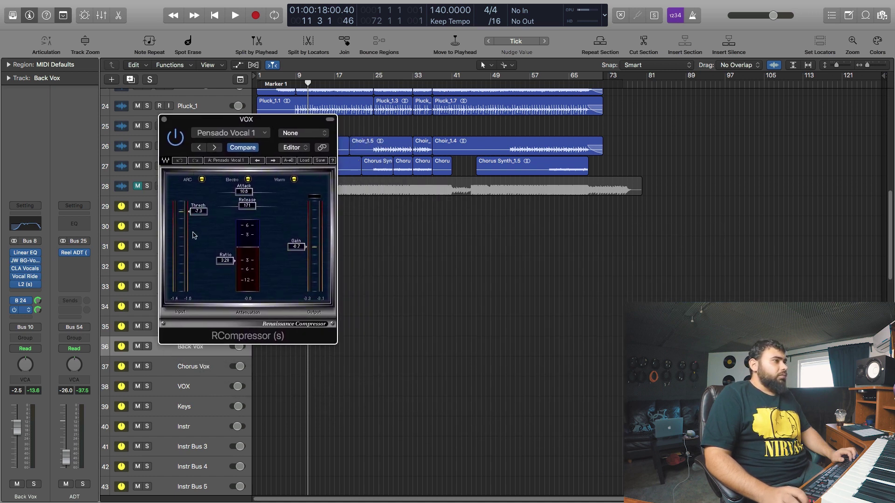
drag(894, 216, 585, 92)
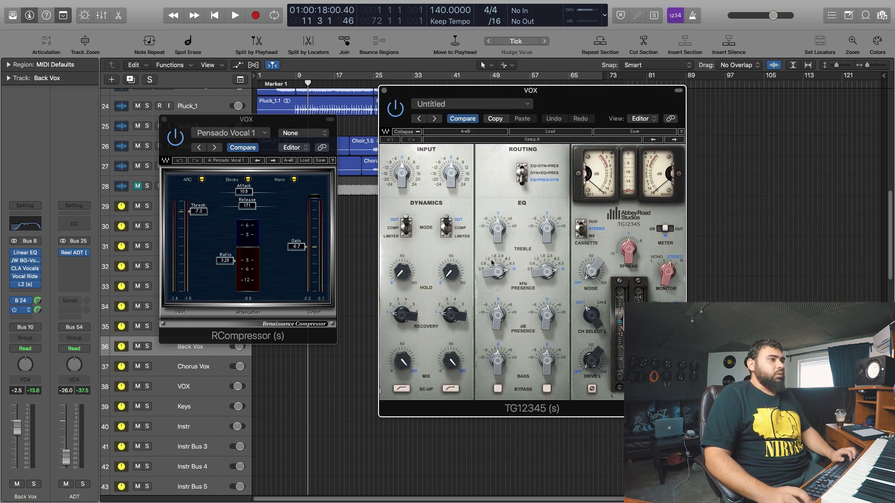
click(384, 91)
click(165, 120)
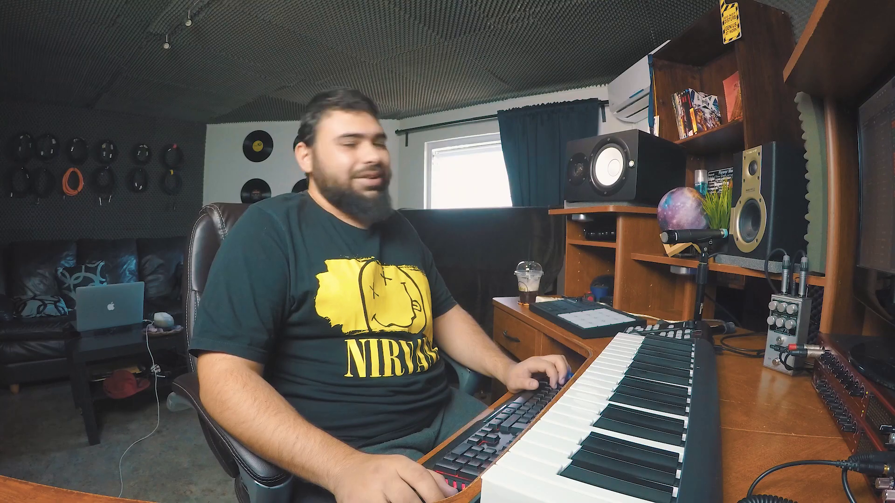